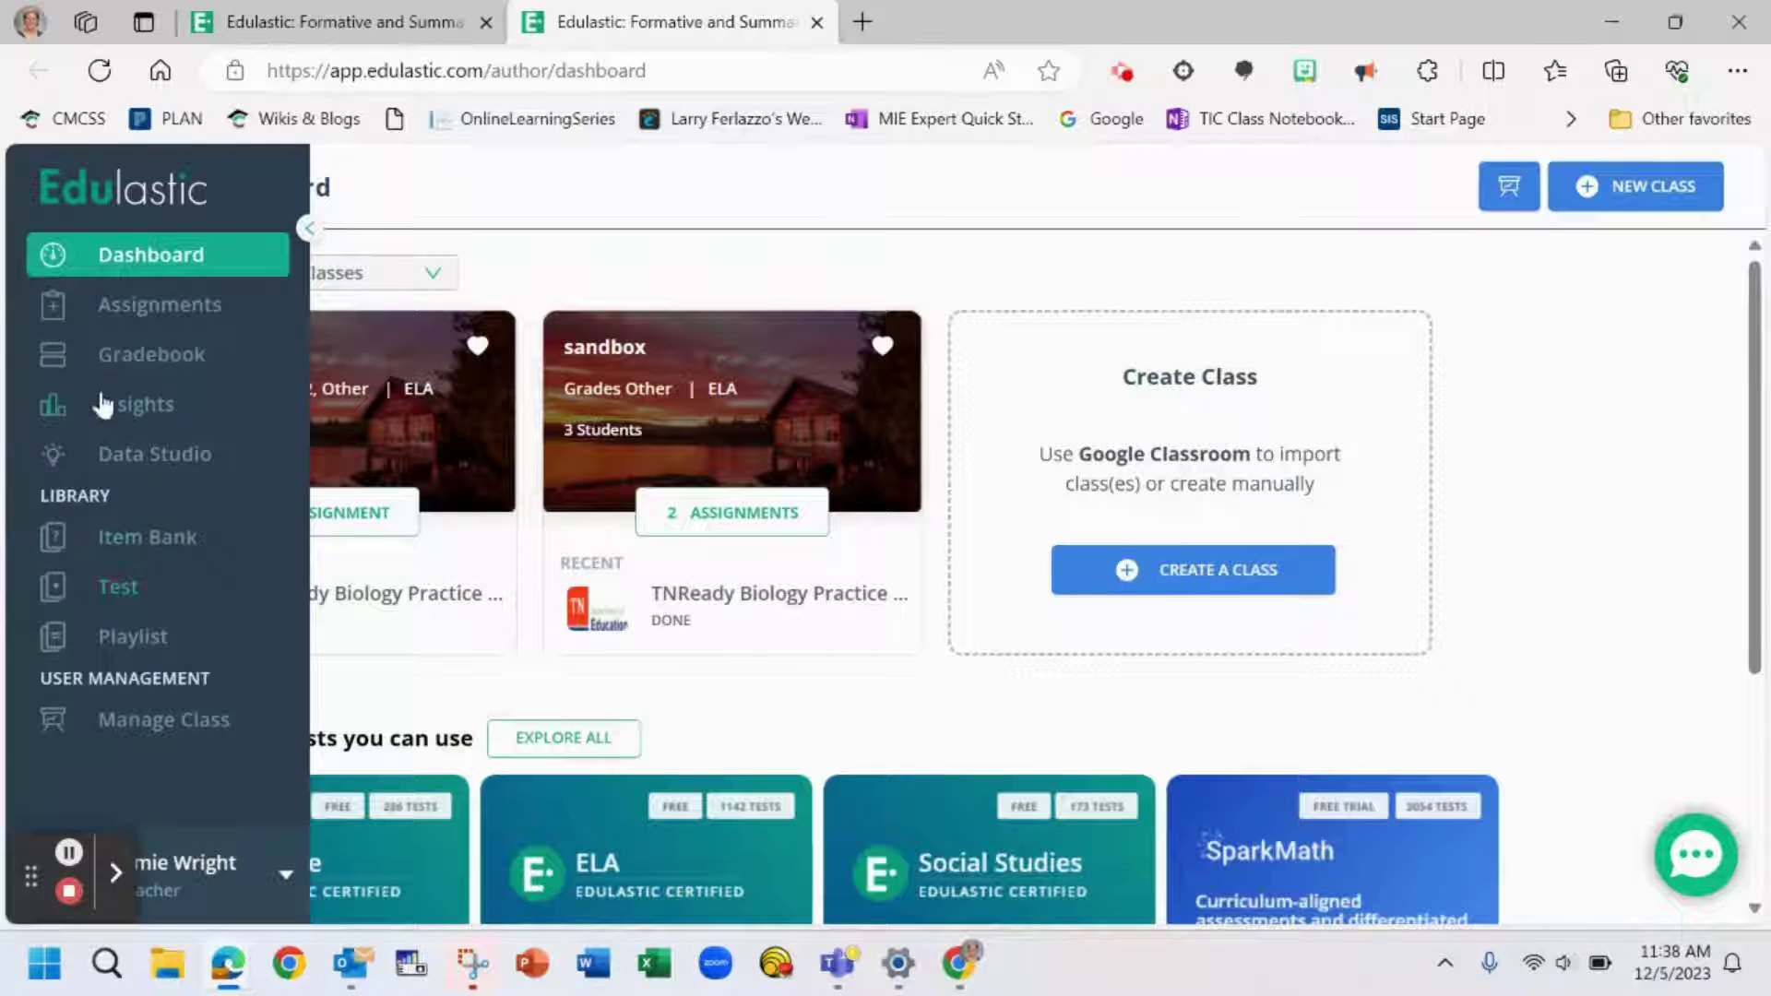
- Go to the test library and start creating a new test
click(120, 588)
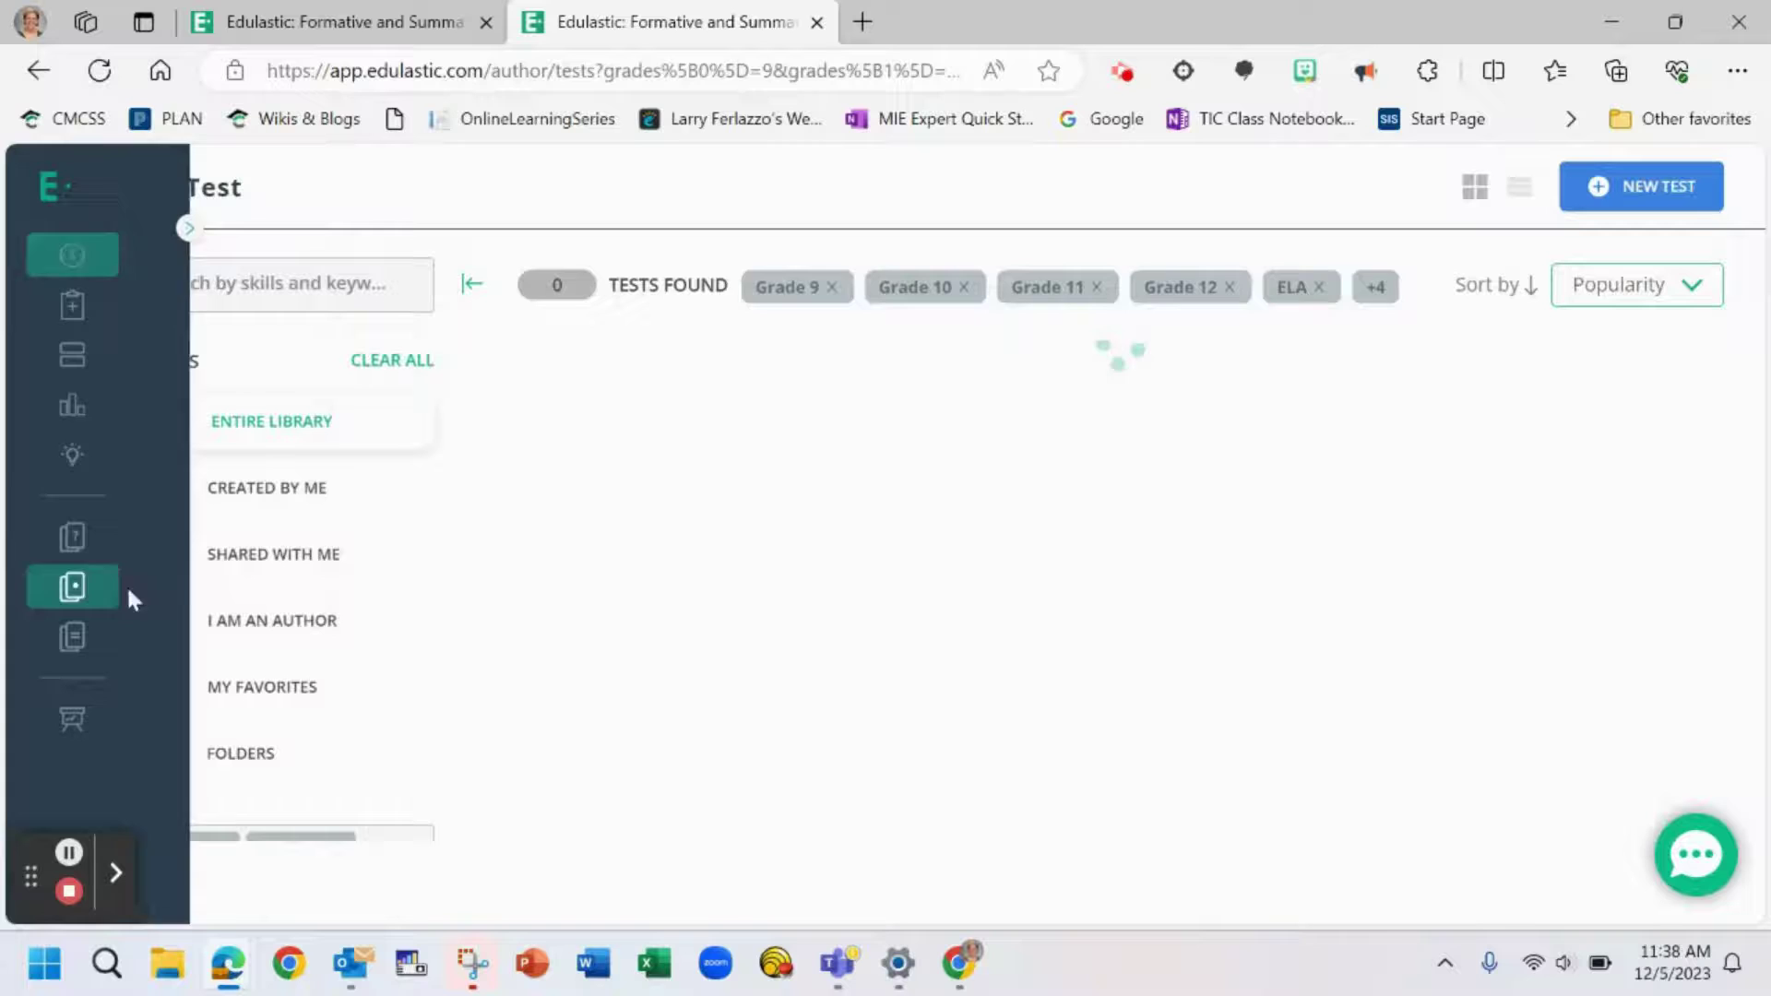
click(1627, 204)
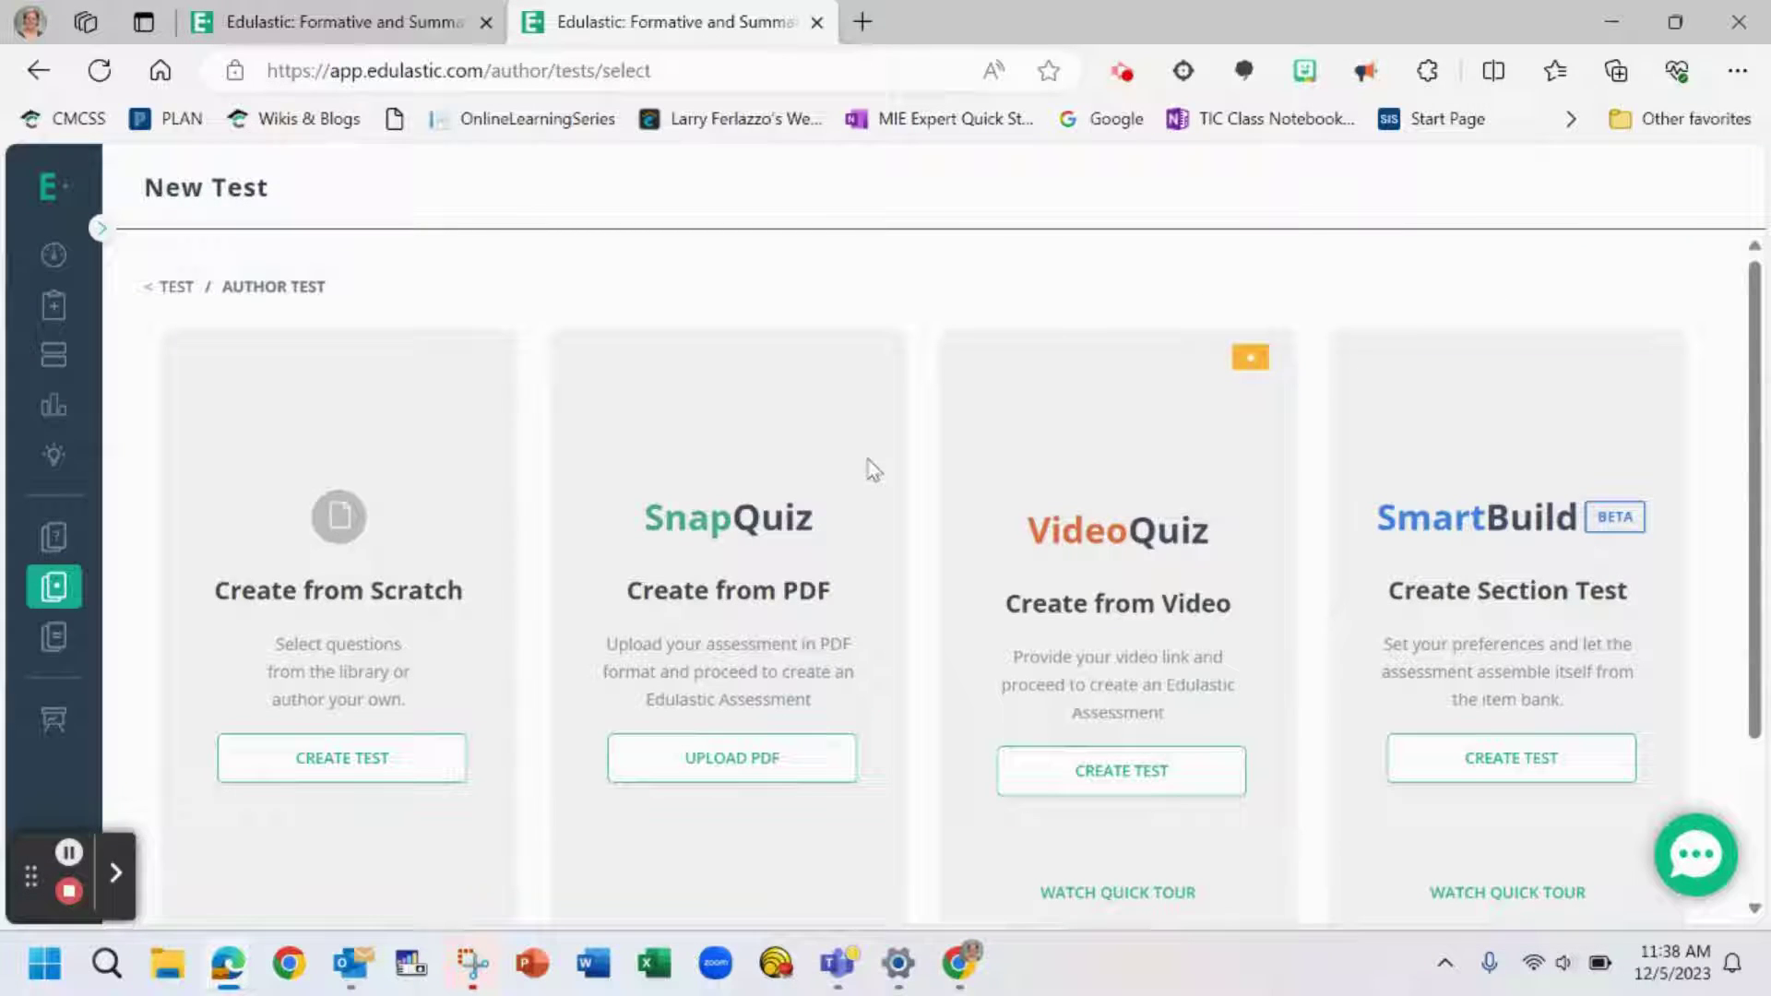
- Start a SnapQuiz test, continue with a blank answer-only sheet, and name it Sample Bubble Sheets
click(729, 759)
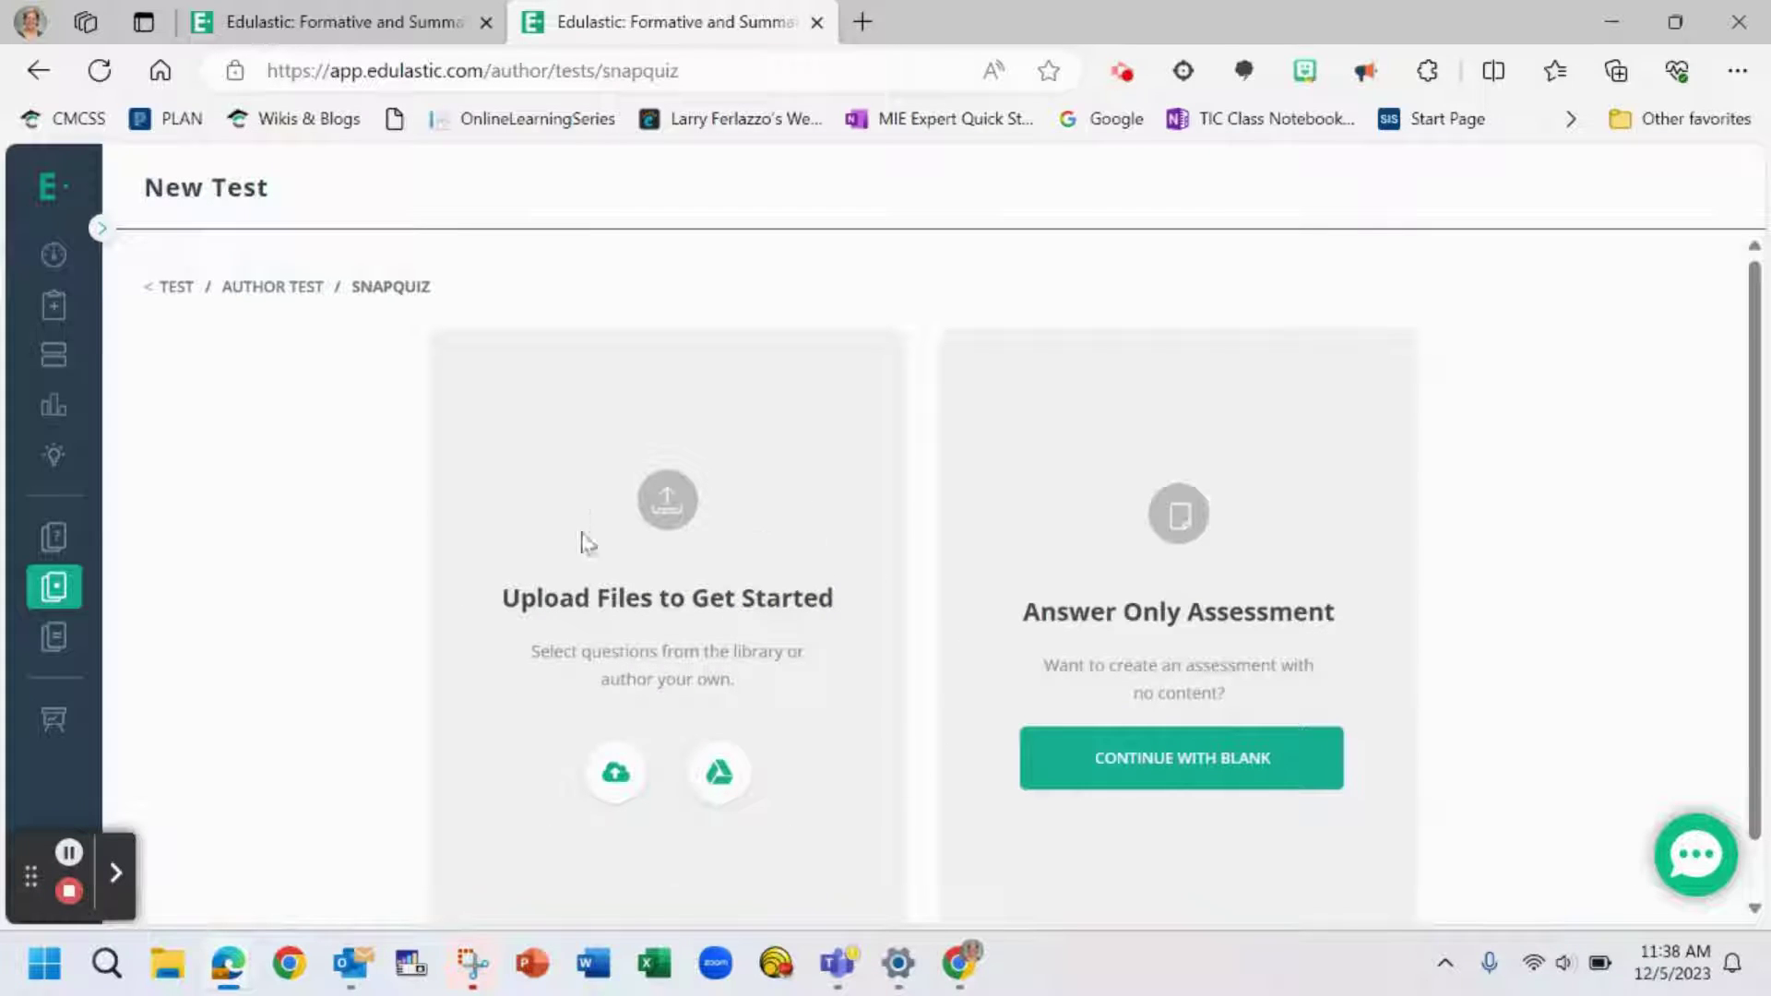
click(1223, 769)
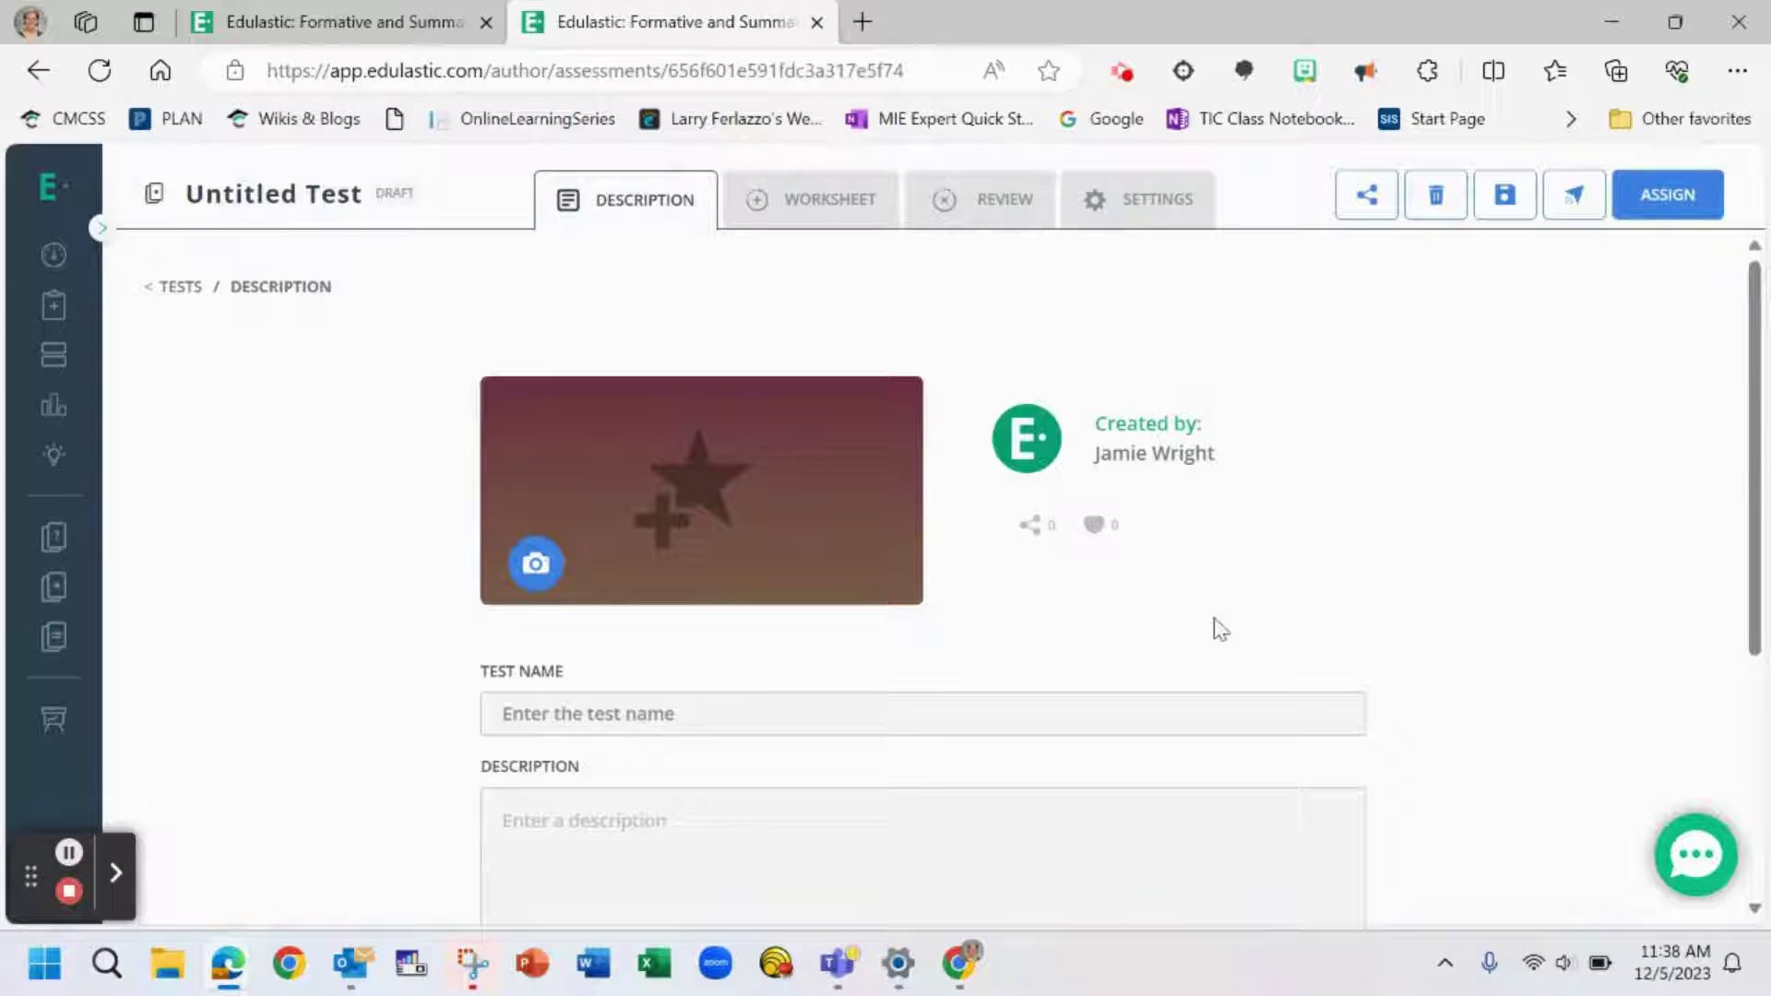
click(741, 731)
text(S)
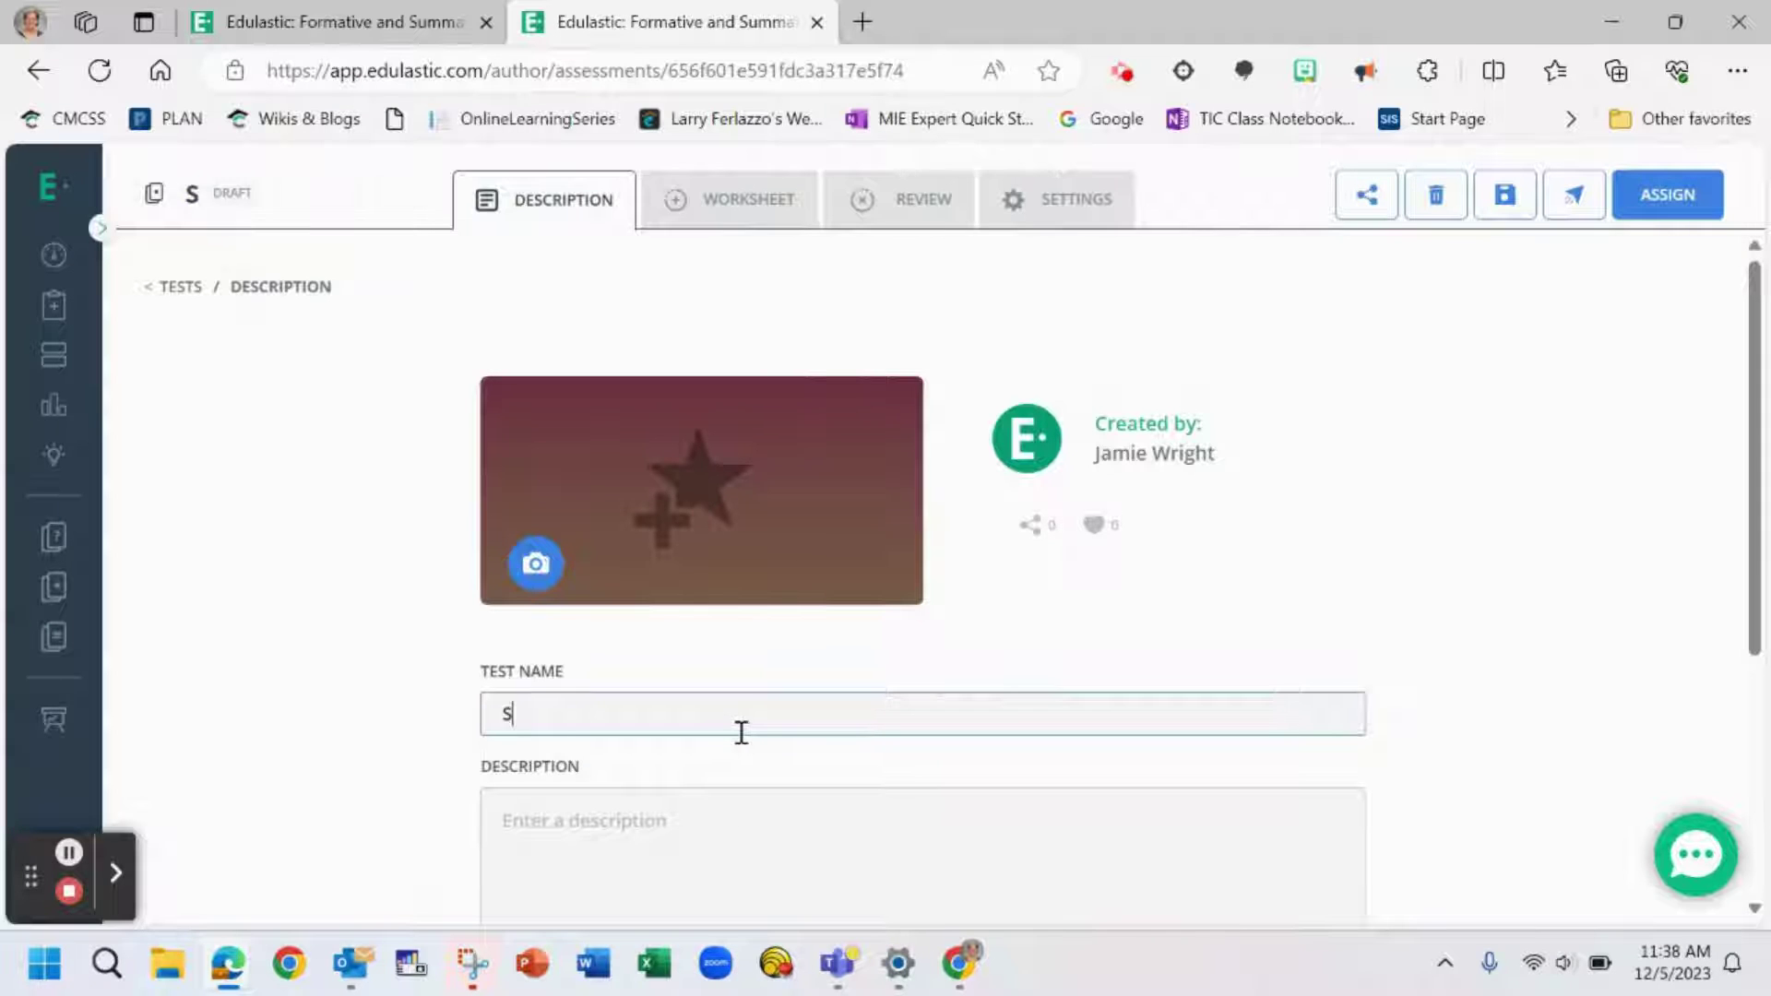
text(ample B)
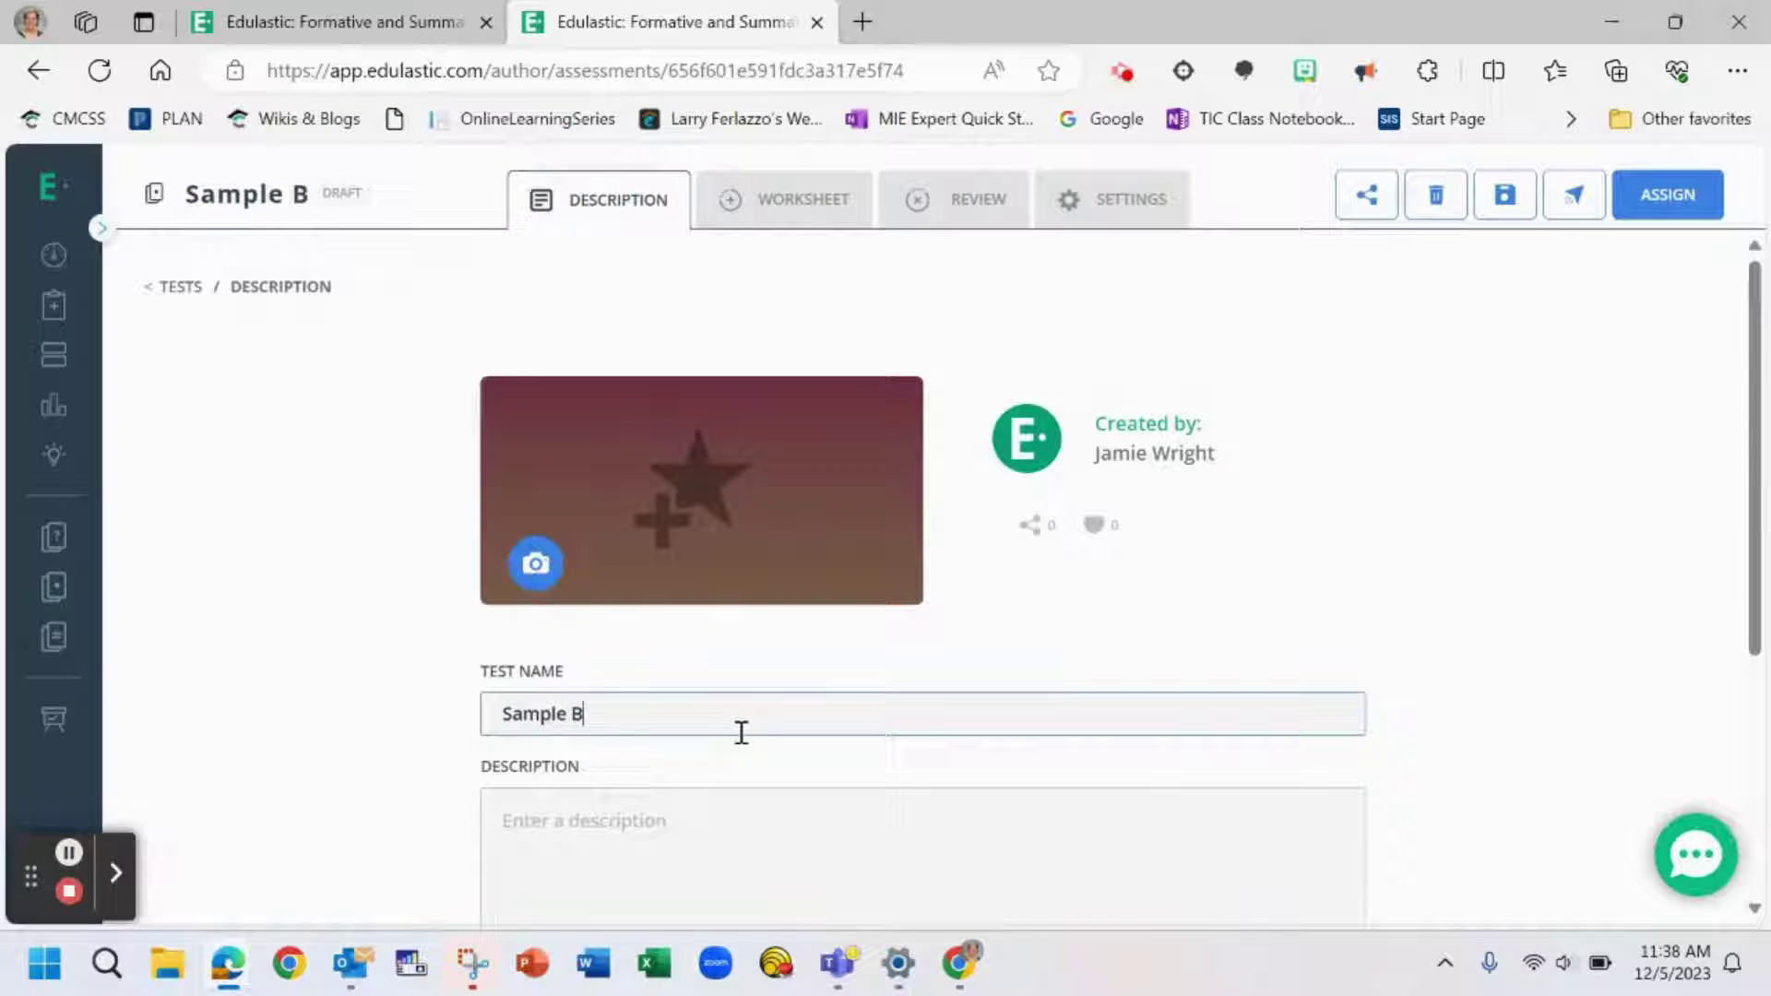
text(ubble Shee)
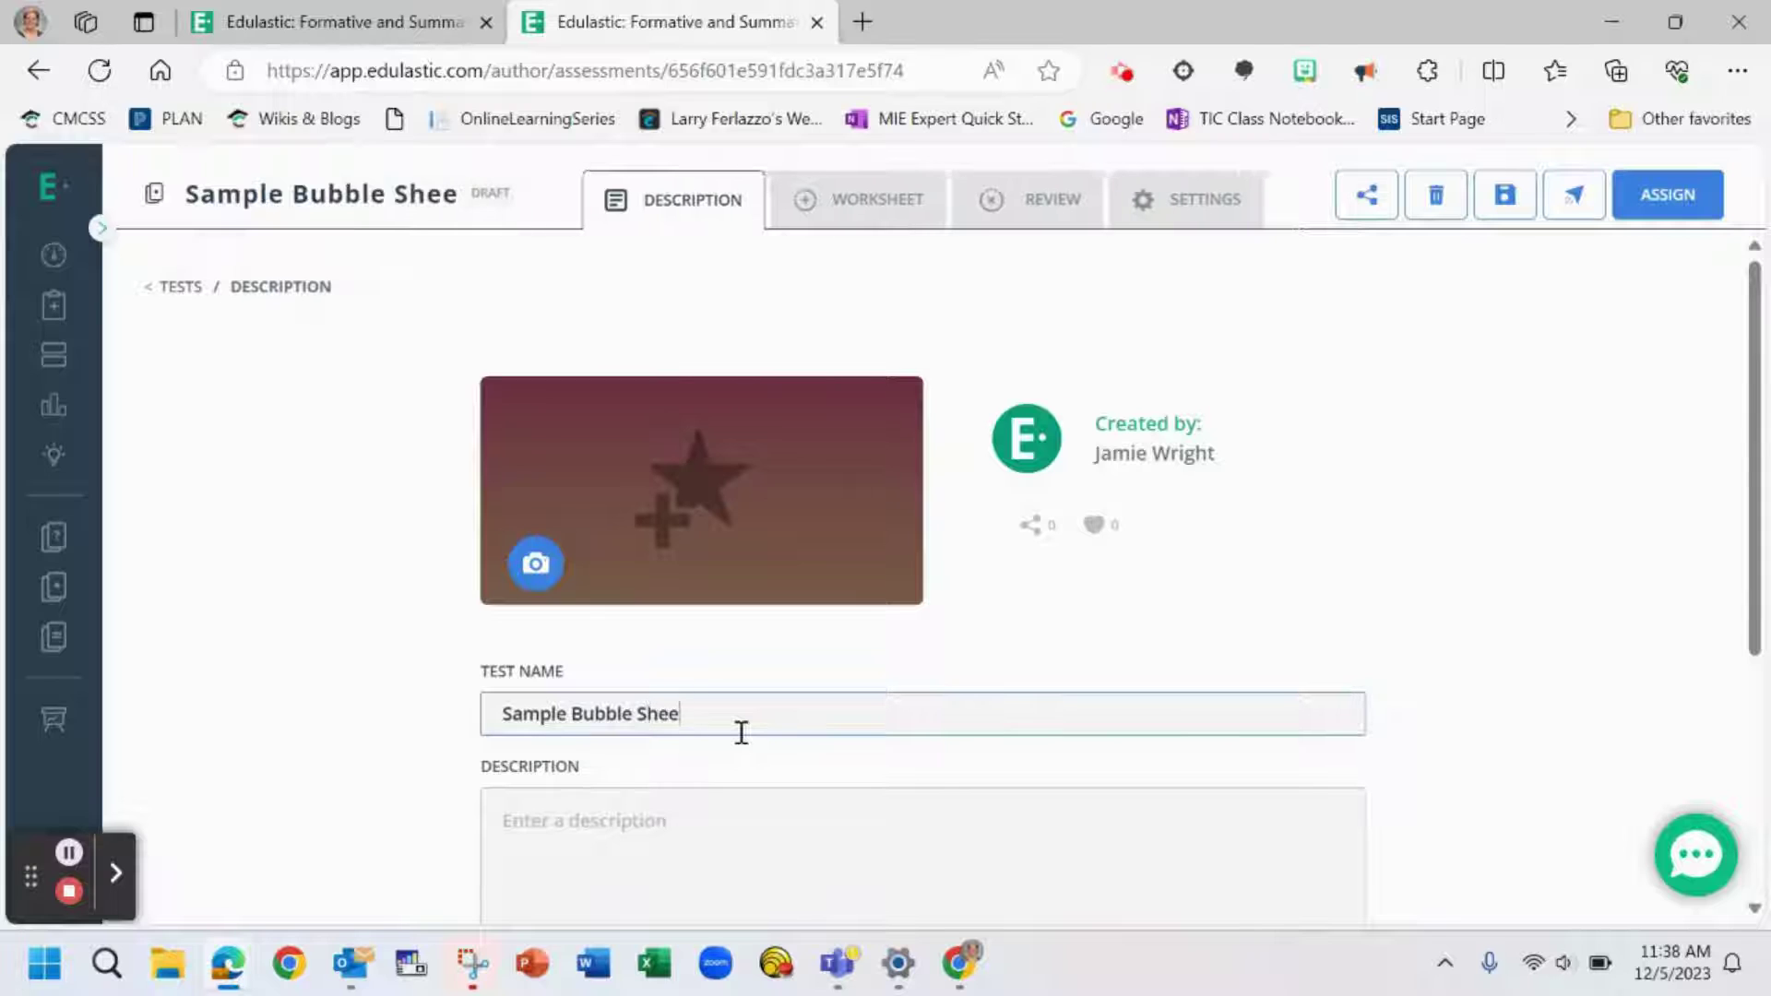
text(ts)
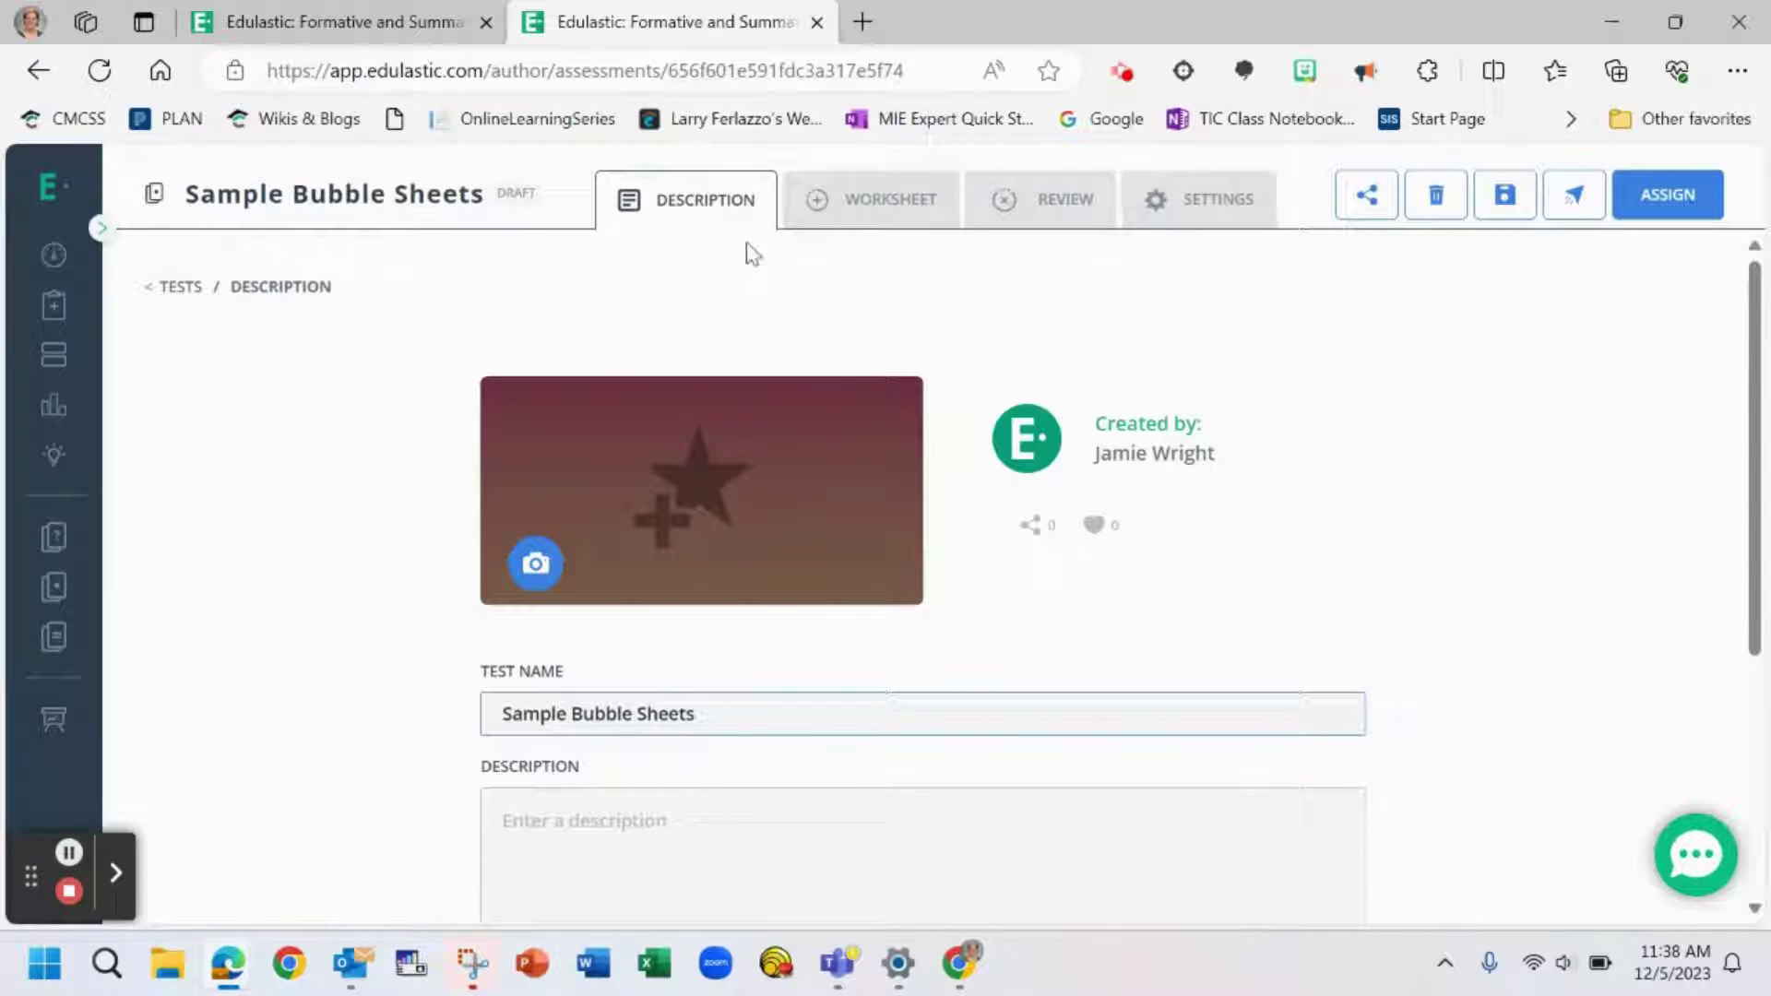
- On the worksheet, bulk-add 5 Multiple Choice questions
click(864, 207)
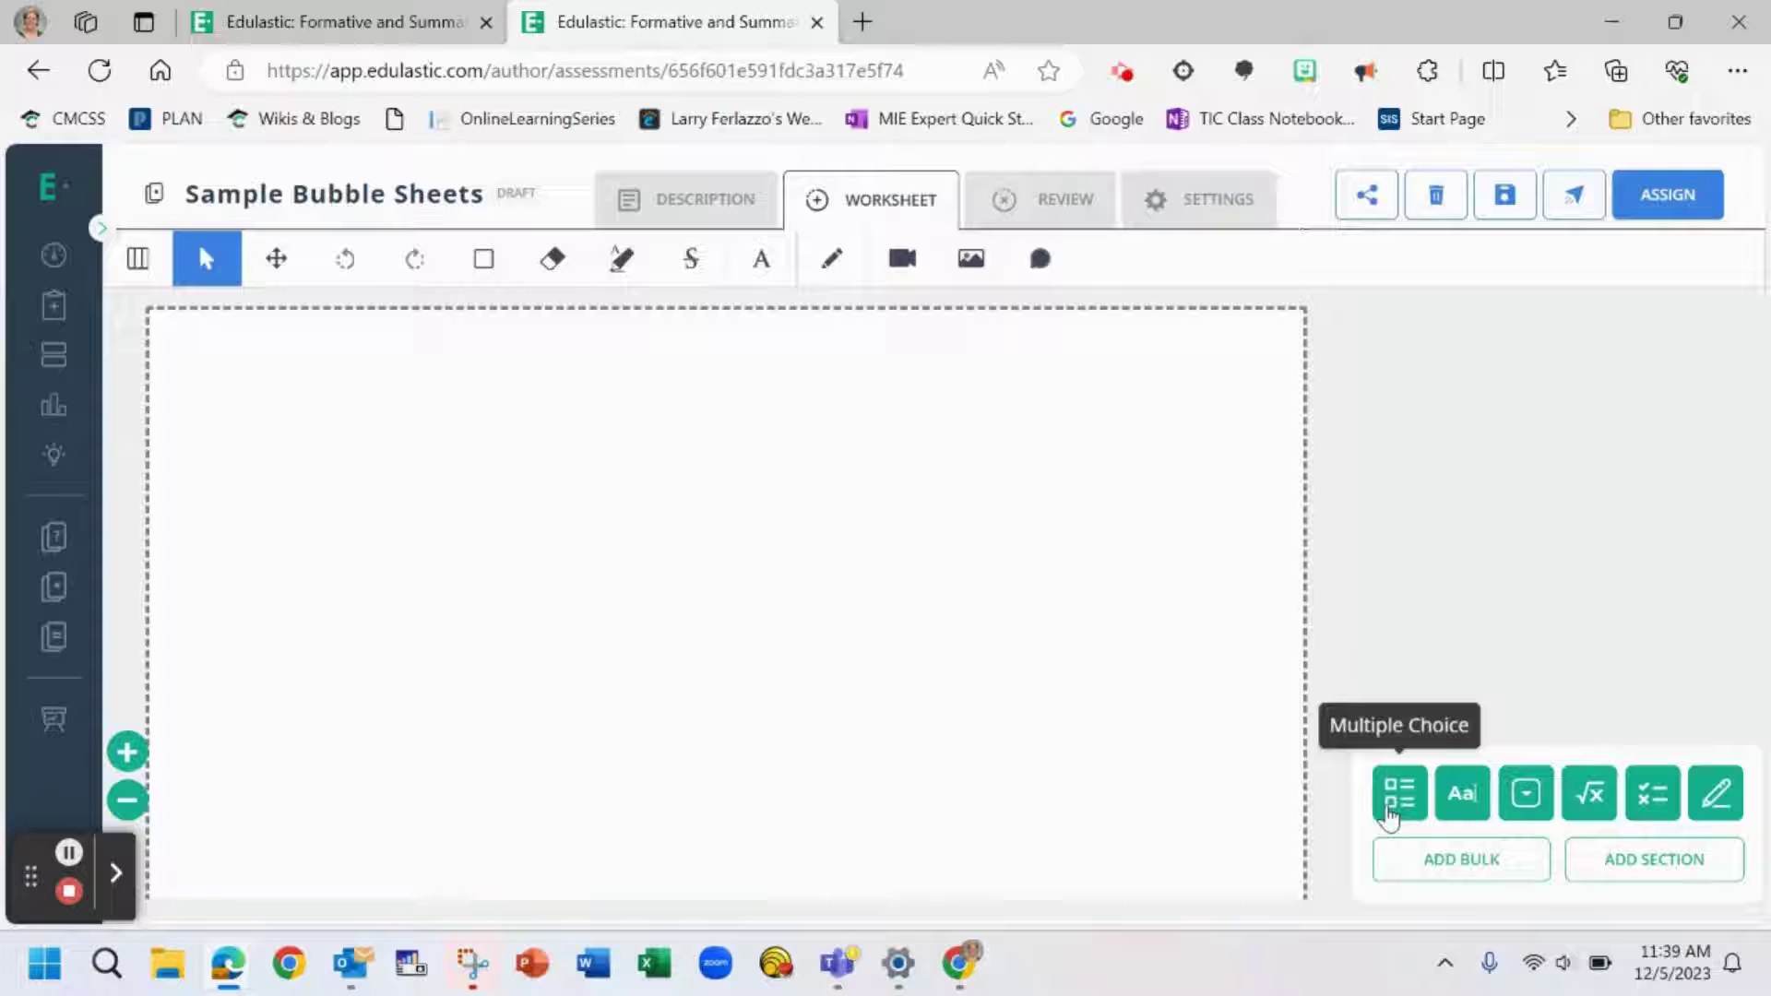
click(1406, 861)
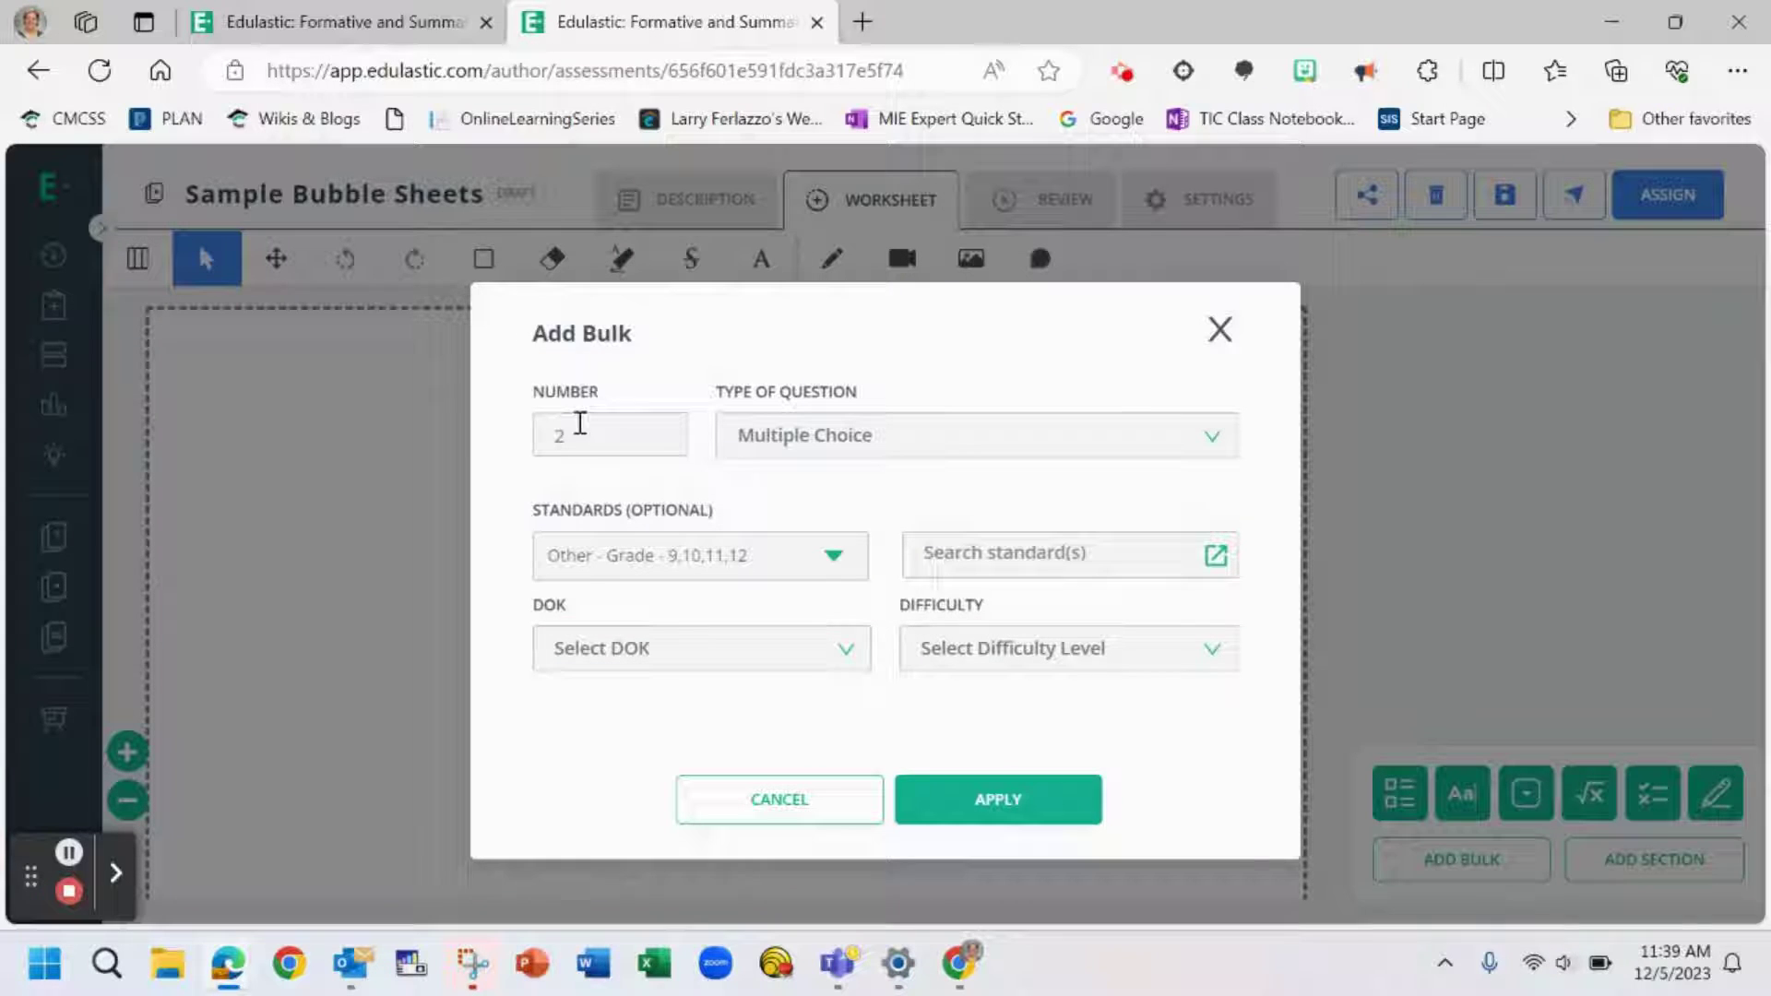
drag(573, 435, 514, 440)
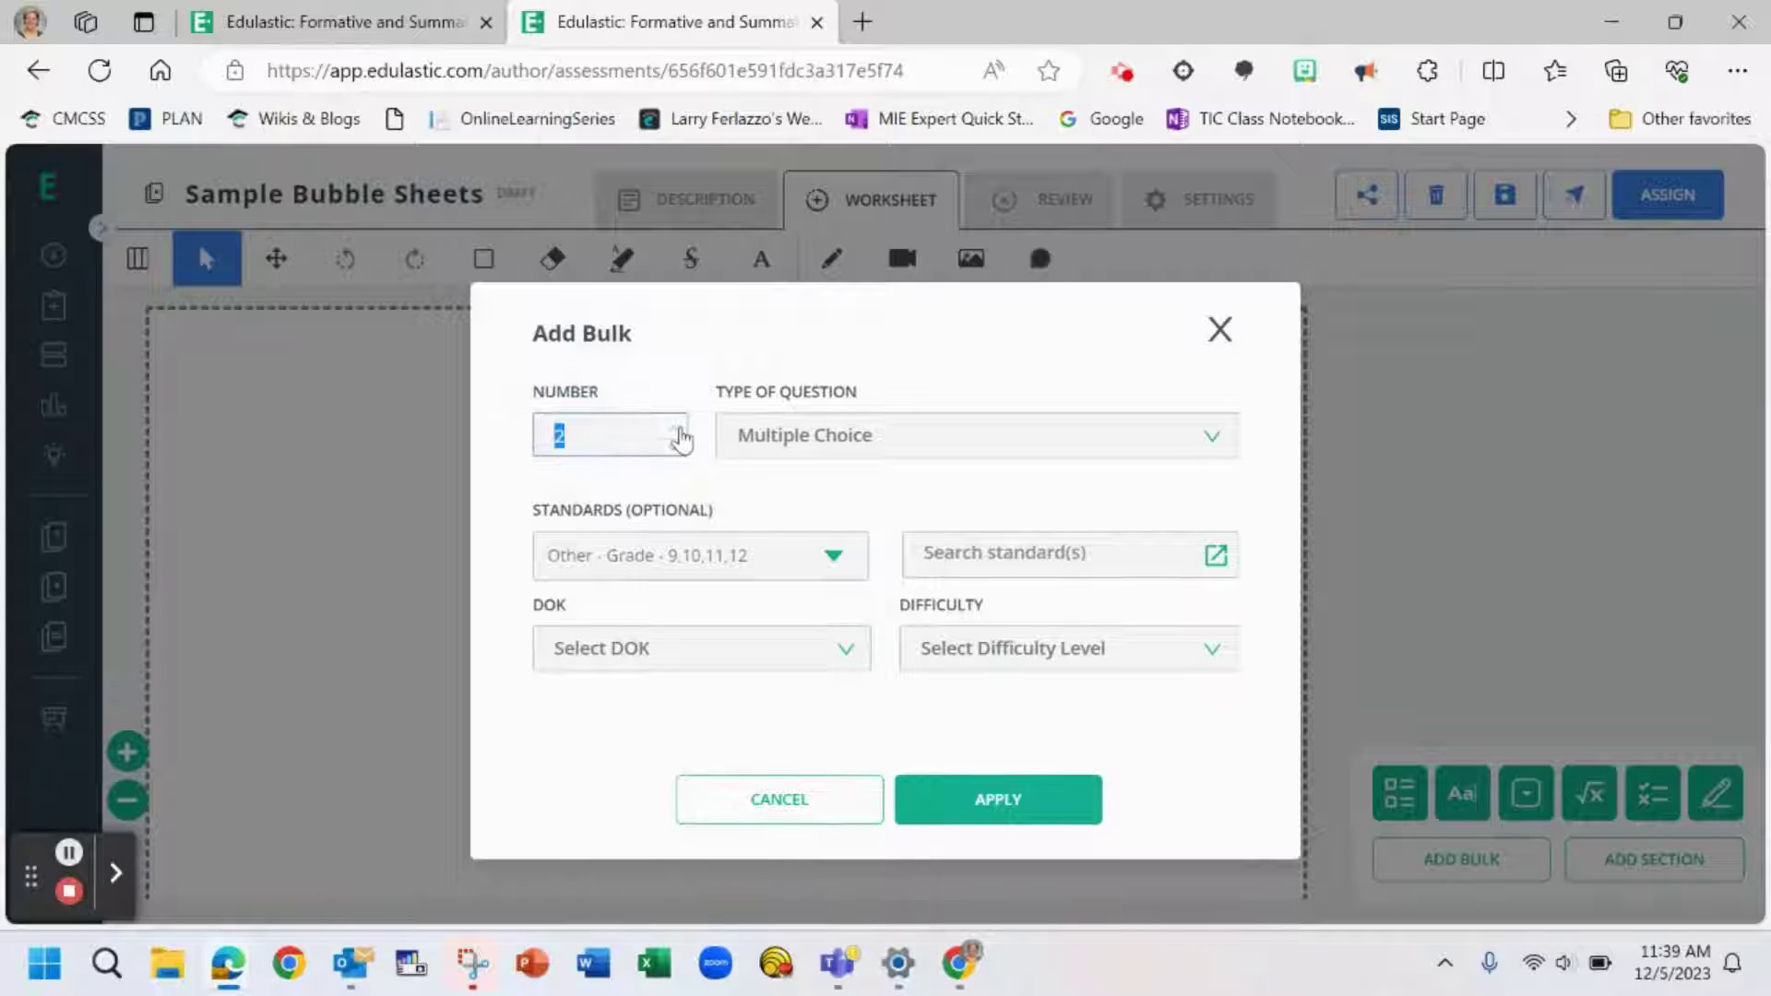
click(680, 429)
click(679, 429)
click(1000, 814)
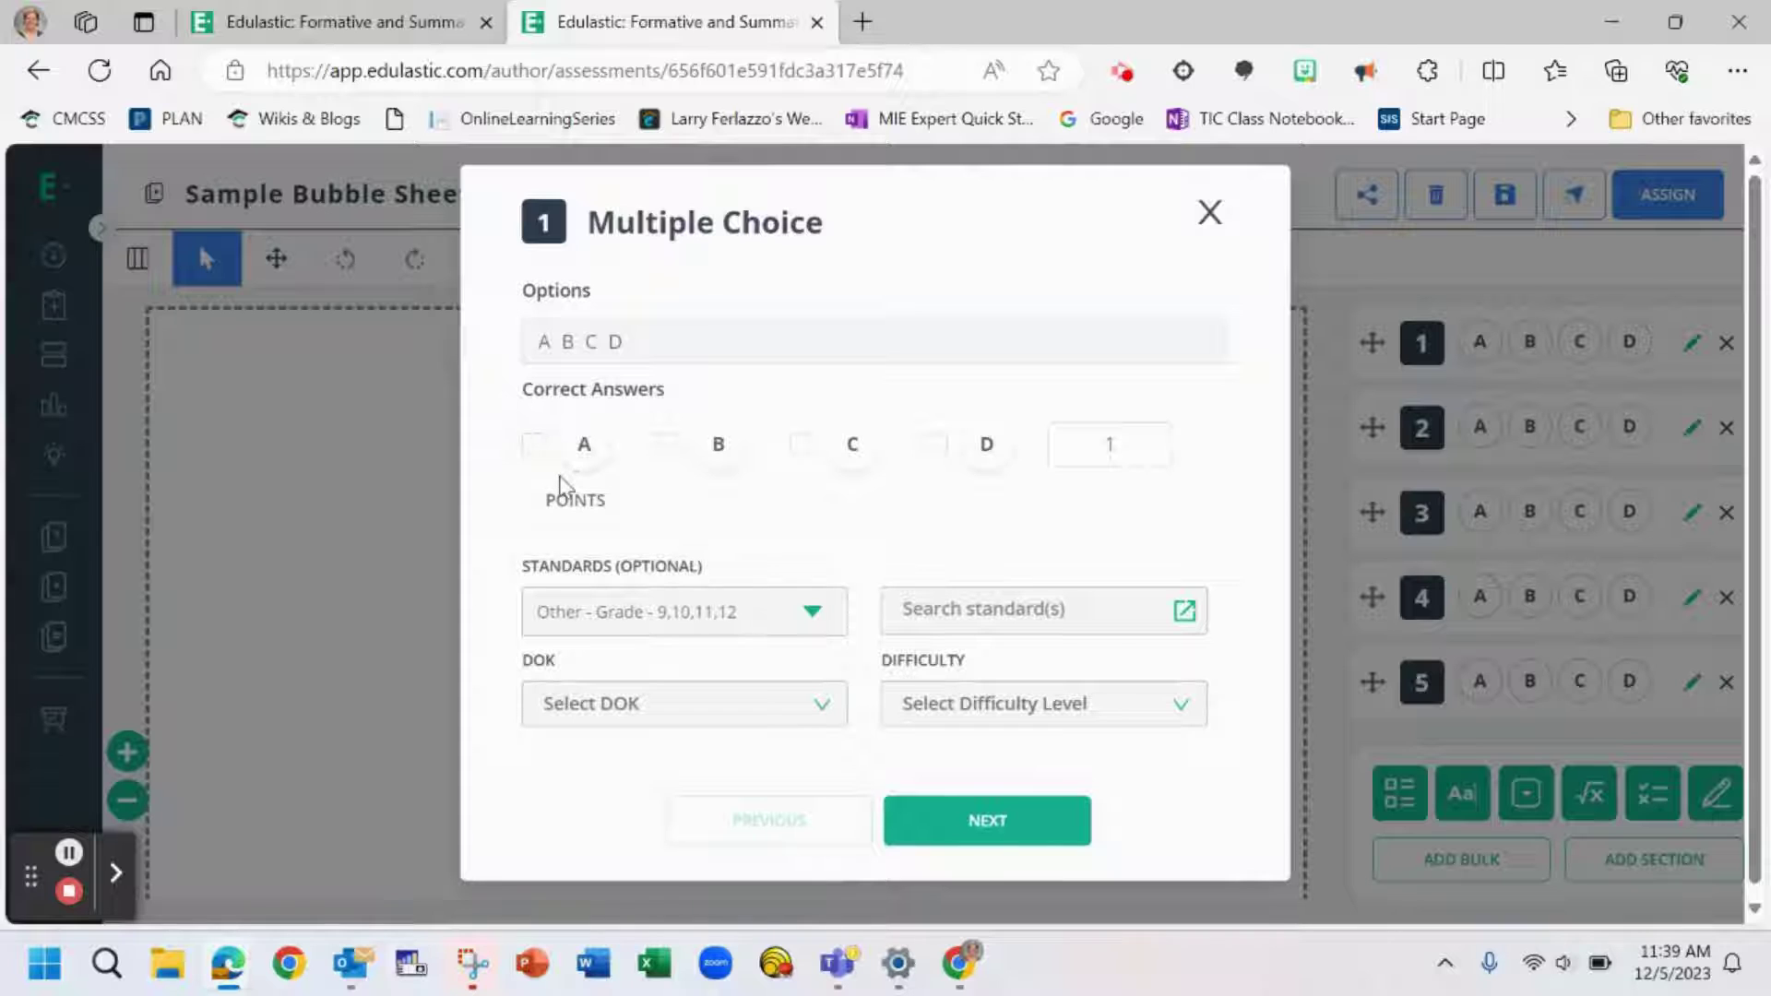
mouse_move(1110, 446)
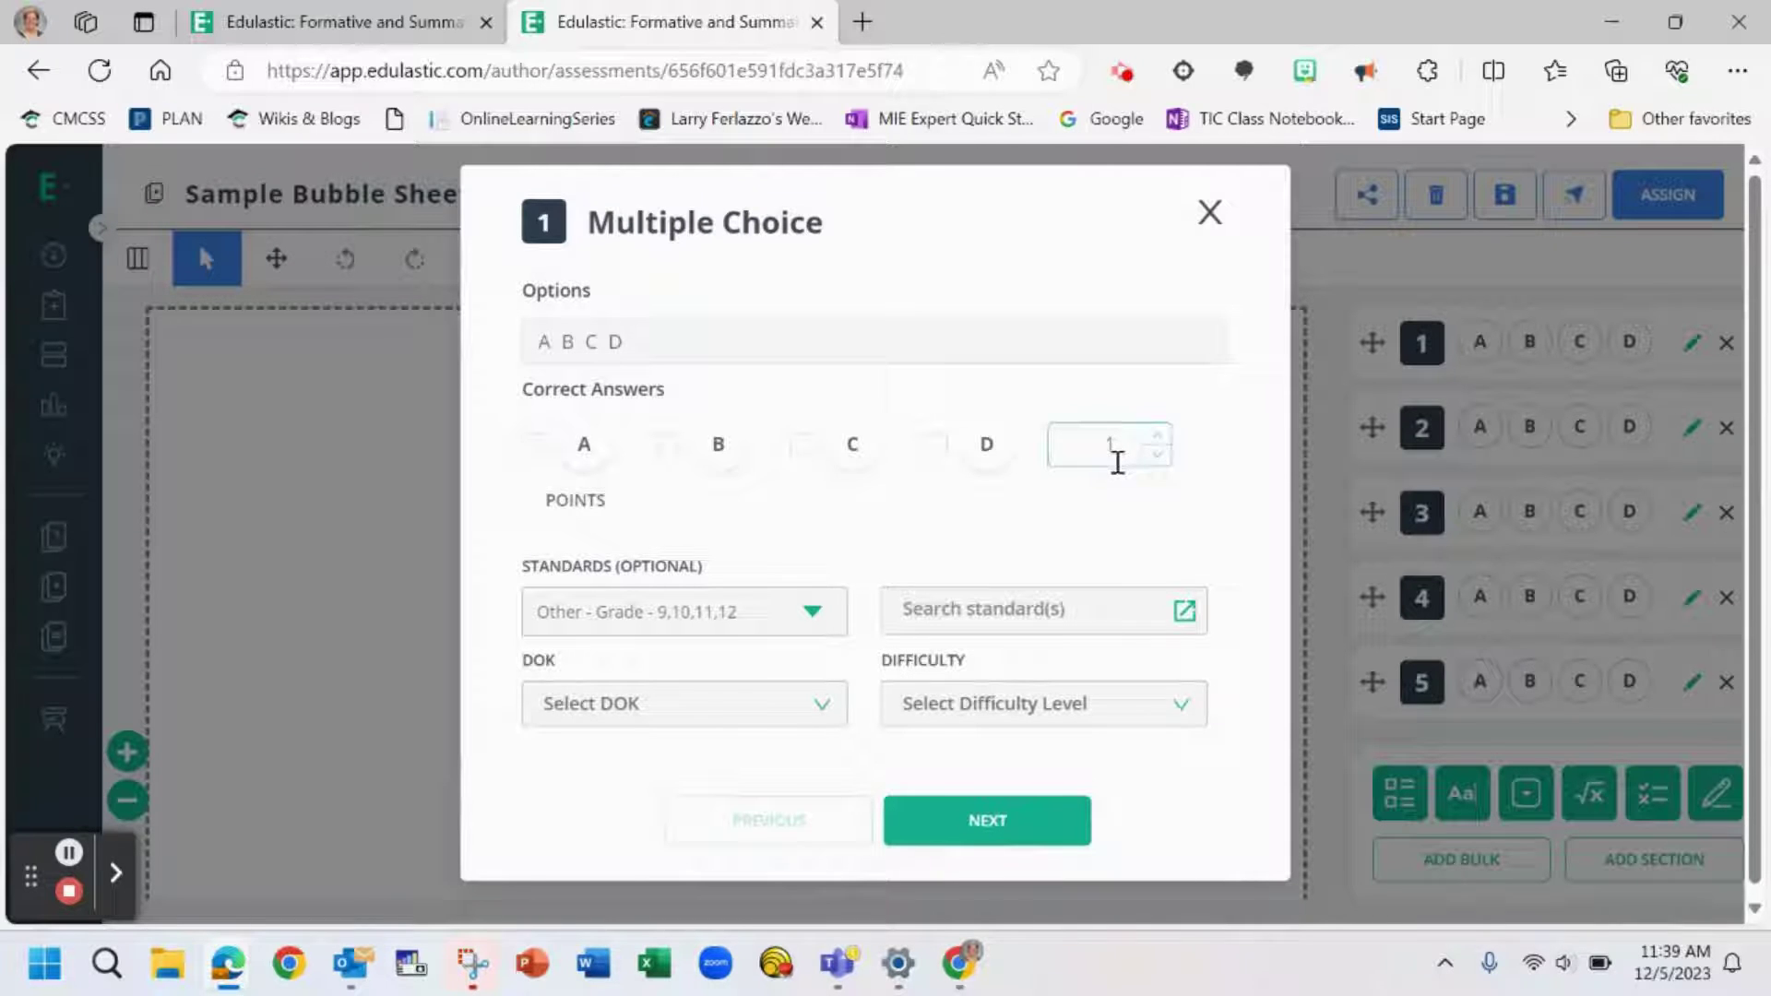
- Mark the correct answers 1-C, 2-B, 3-A, 4-C, 5-D and finish the key
click(801, 445)
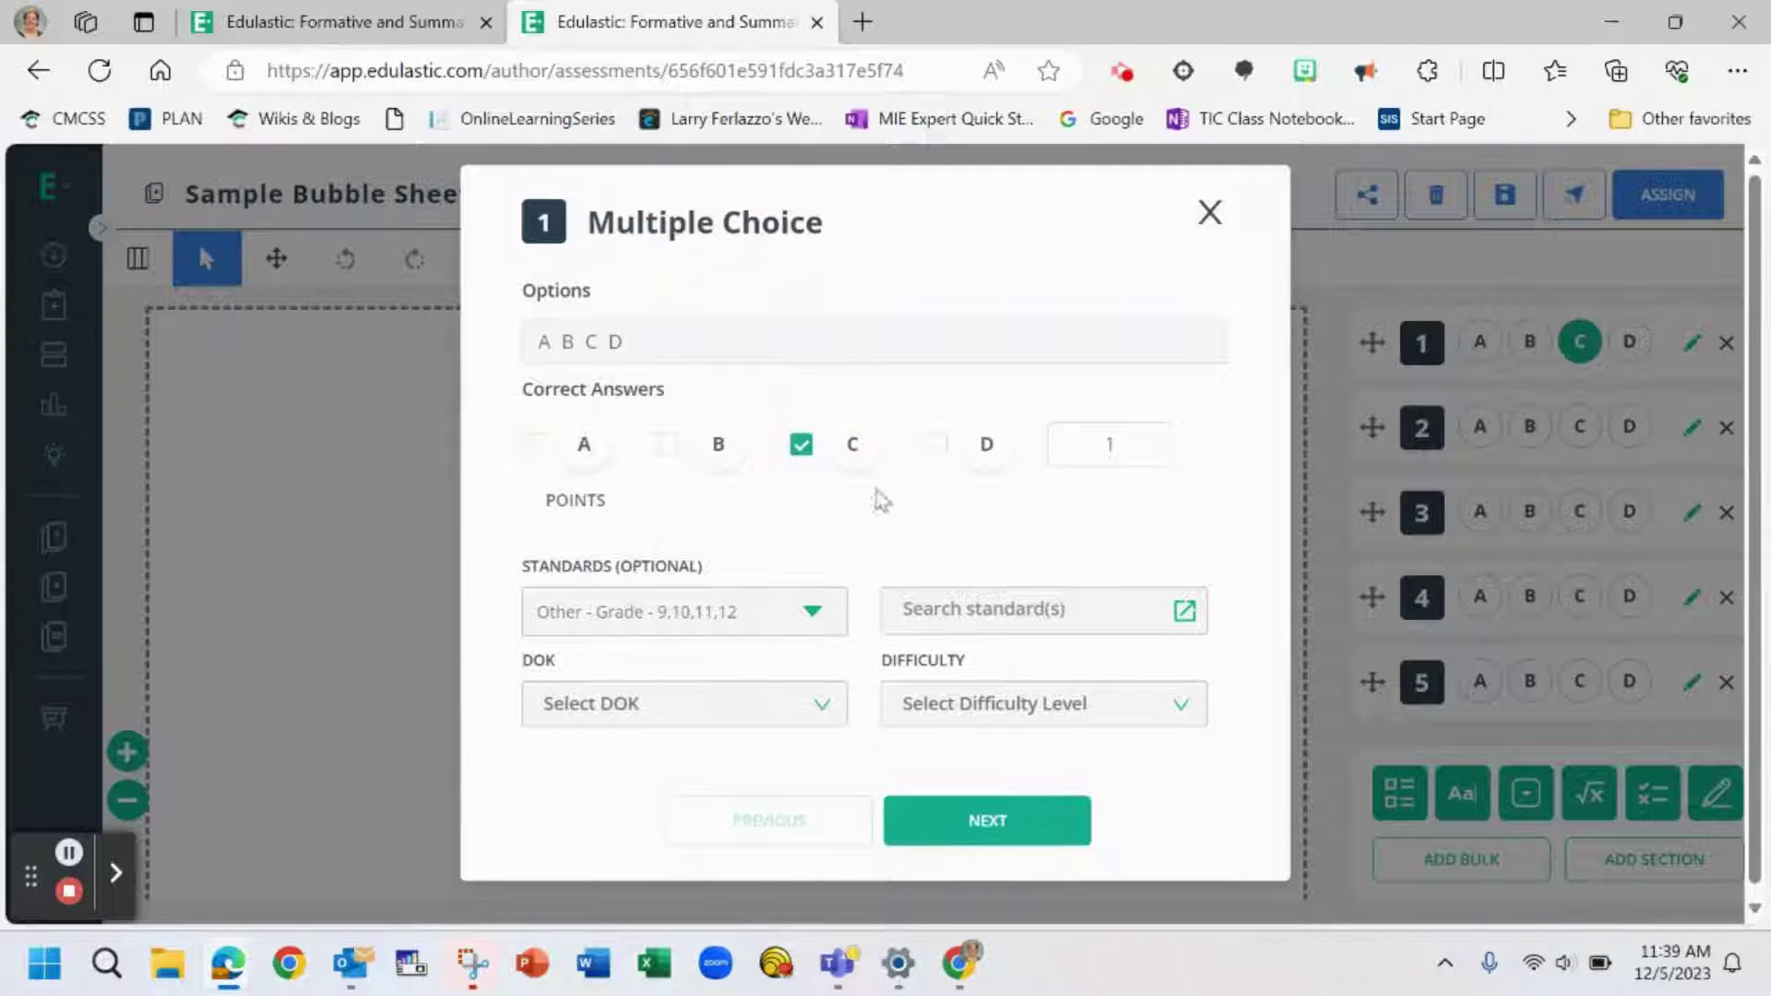
click(964, 848)
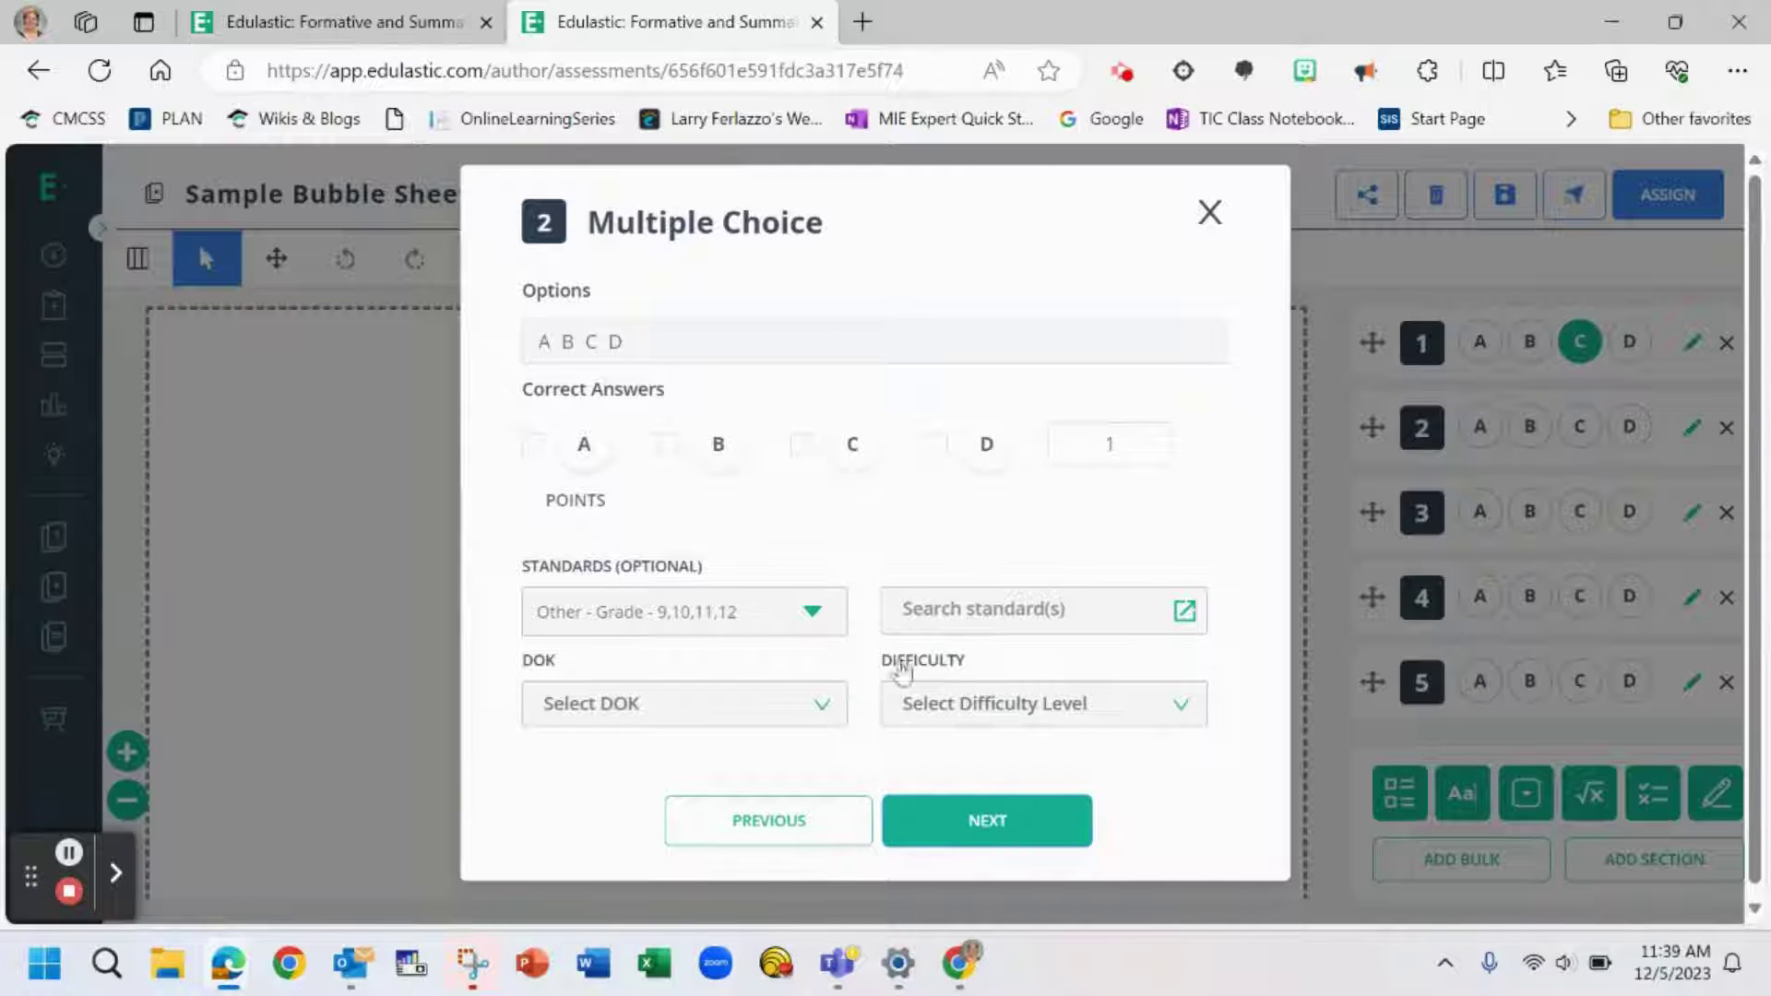
click(667, 444)
click(987, 820)
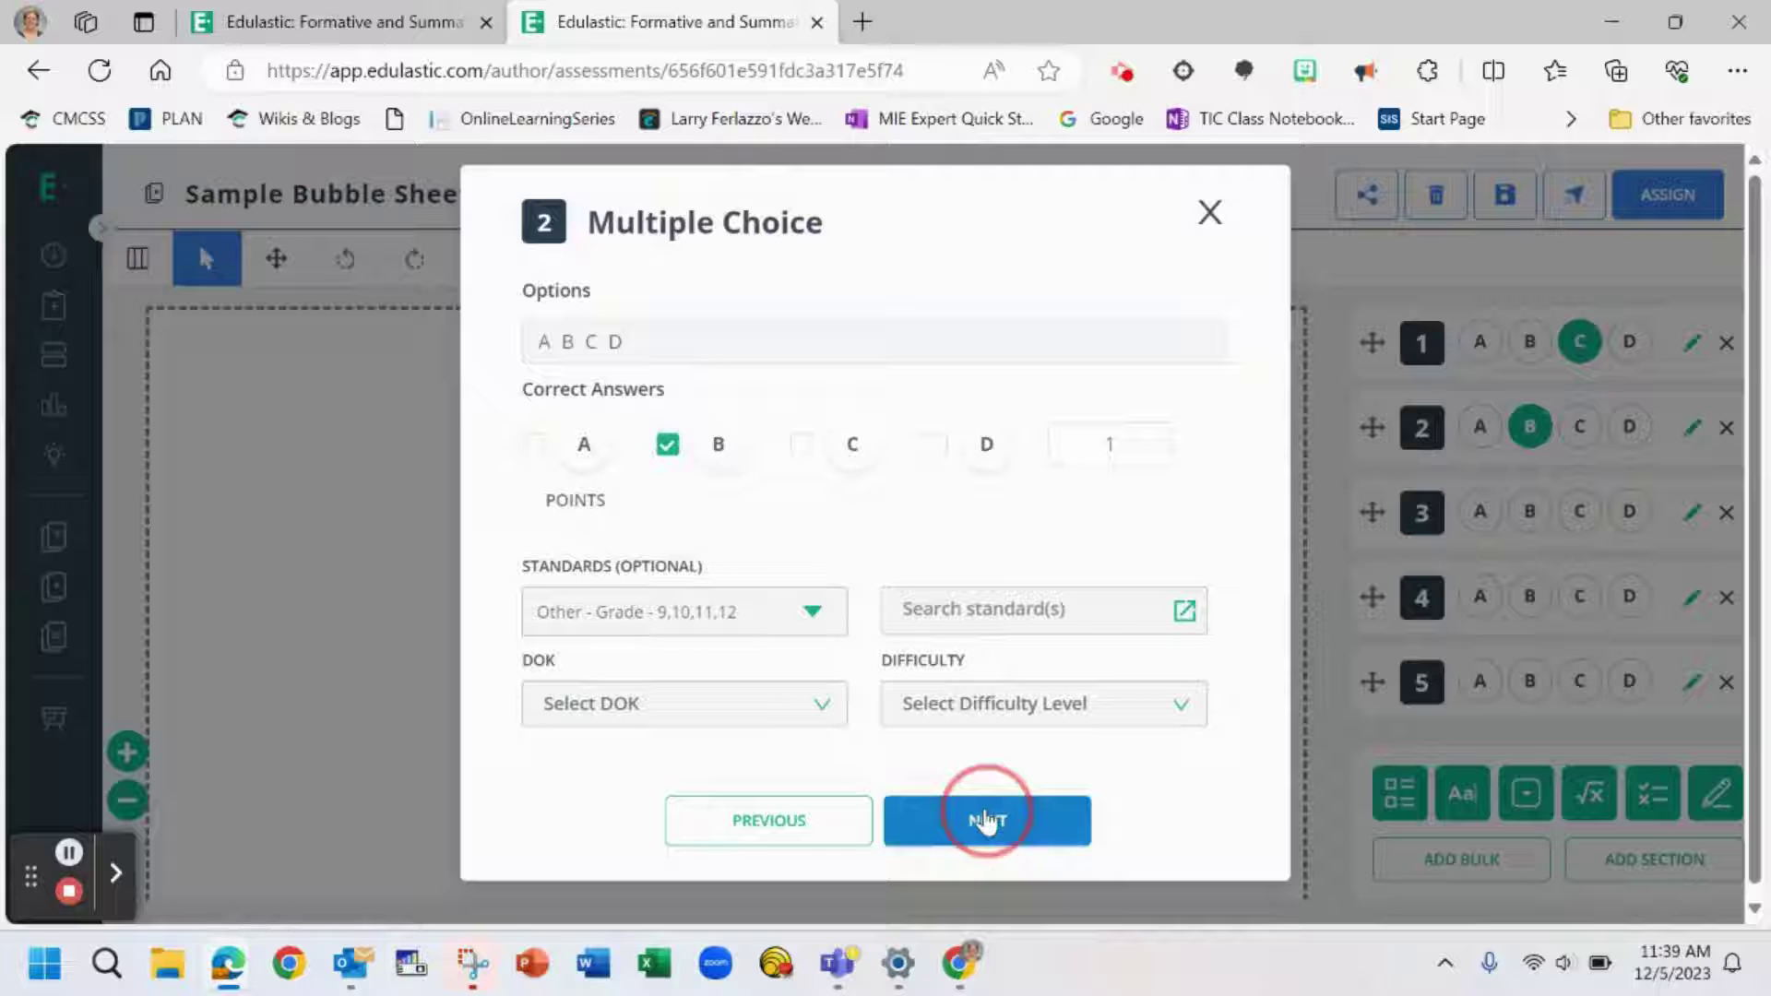
click(535, 447)
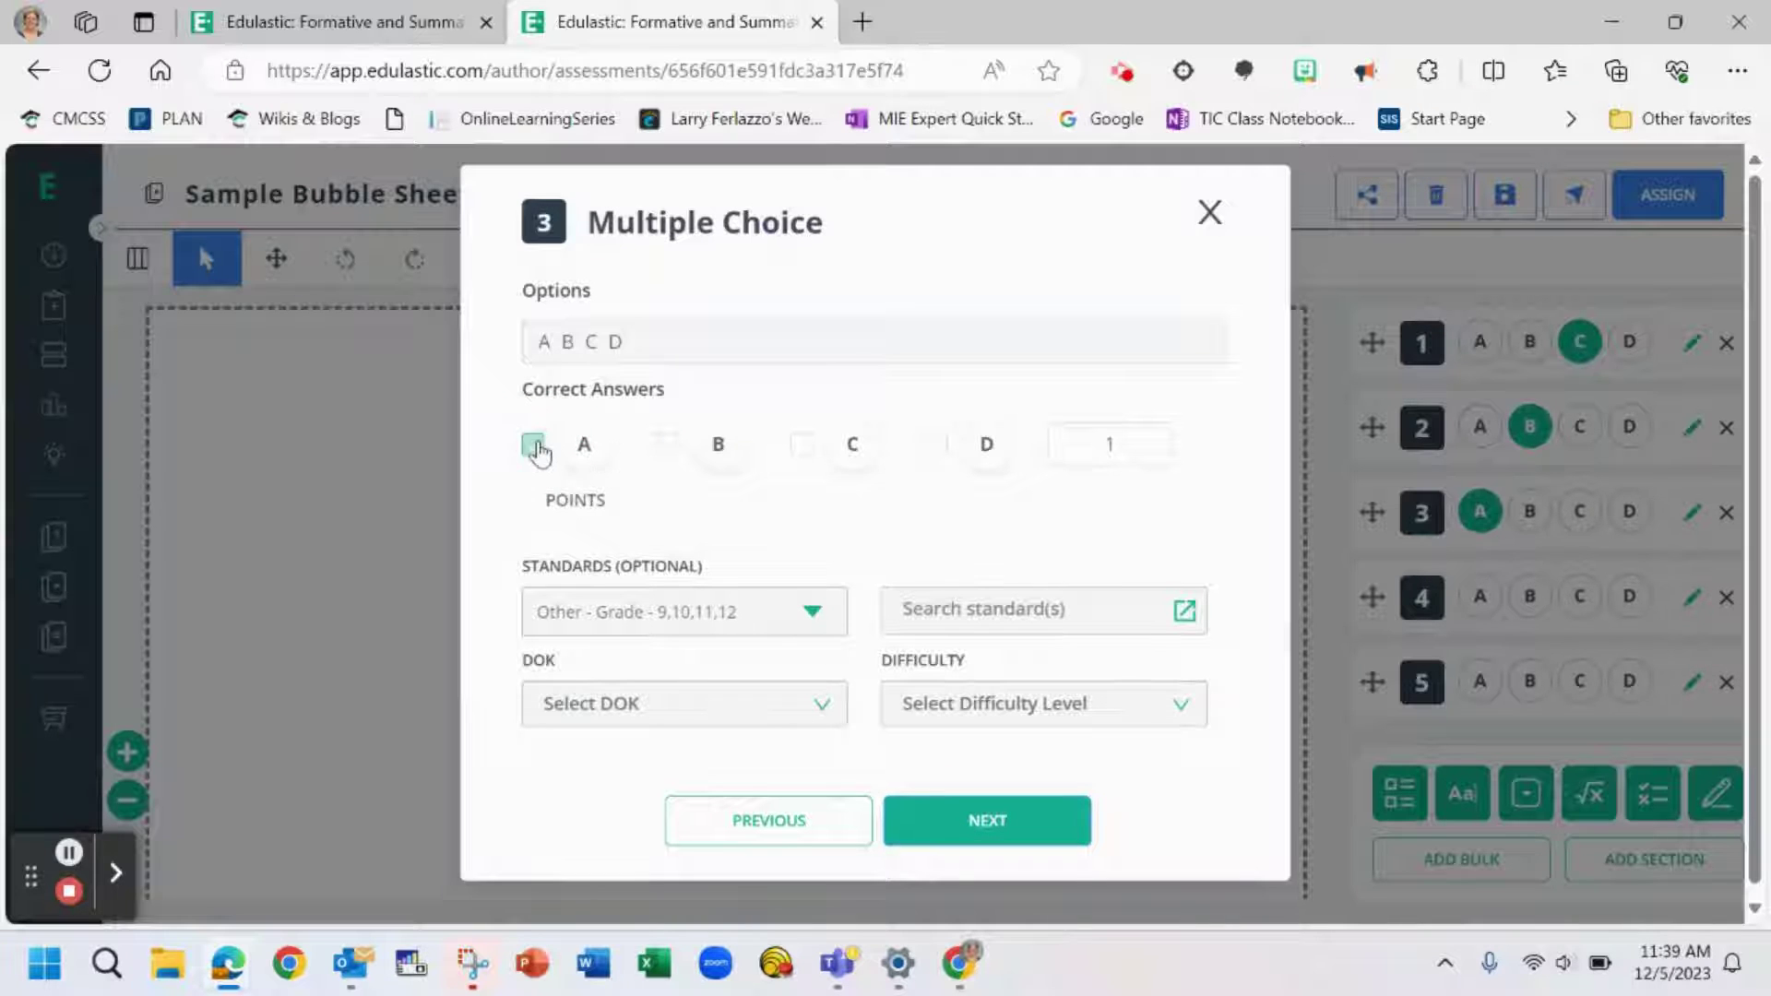
click(955, 818)
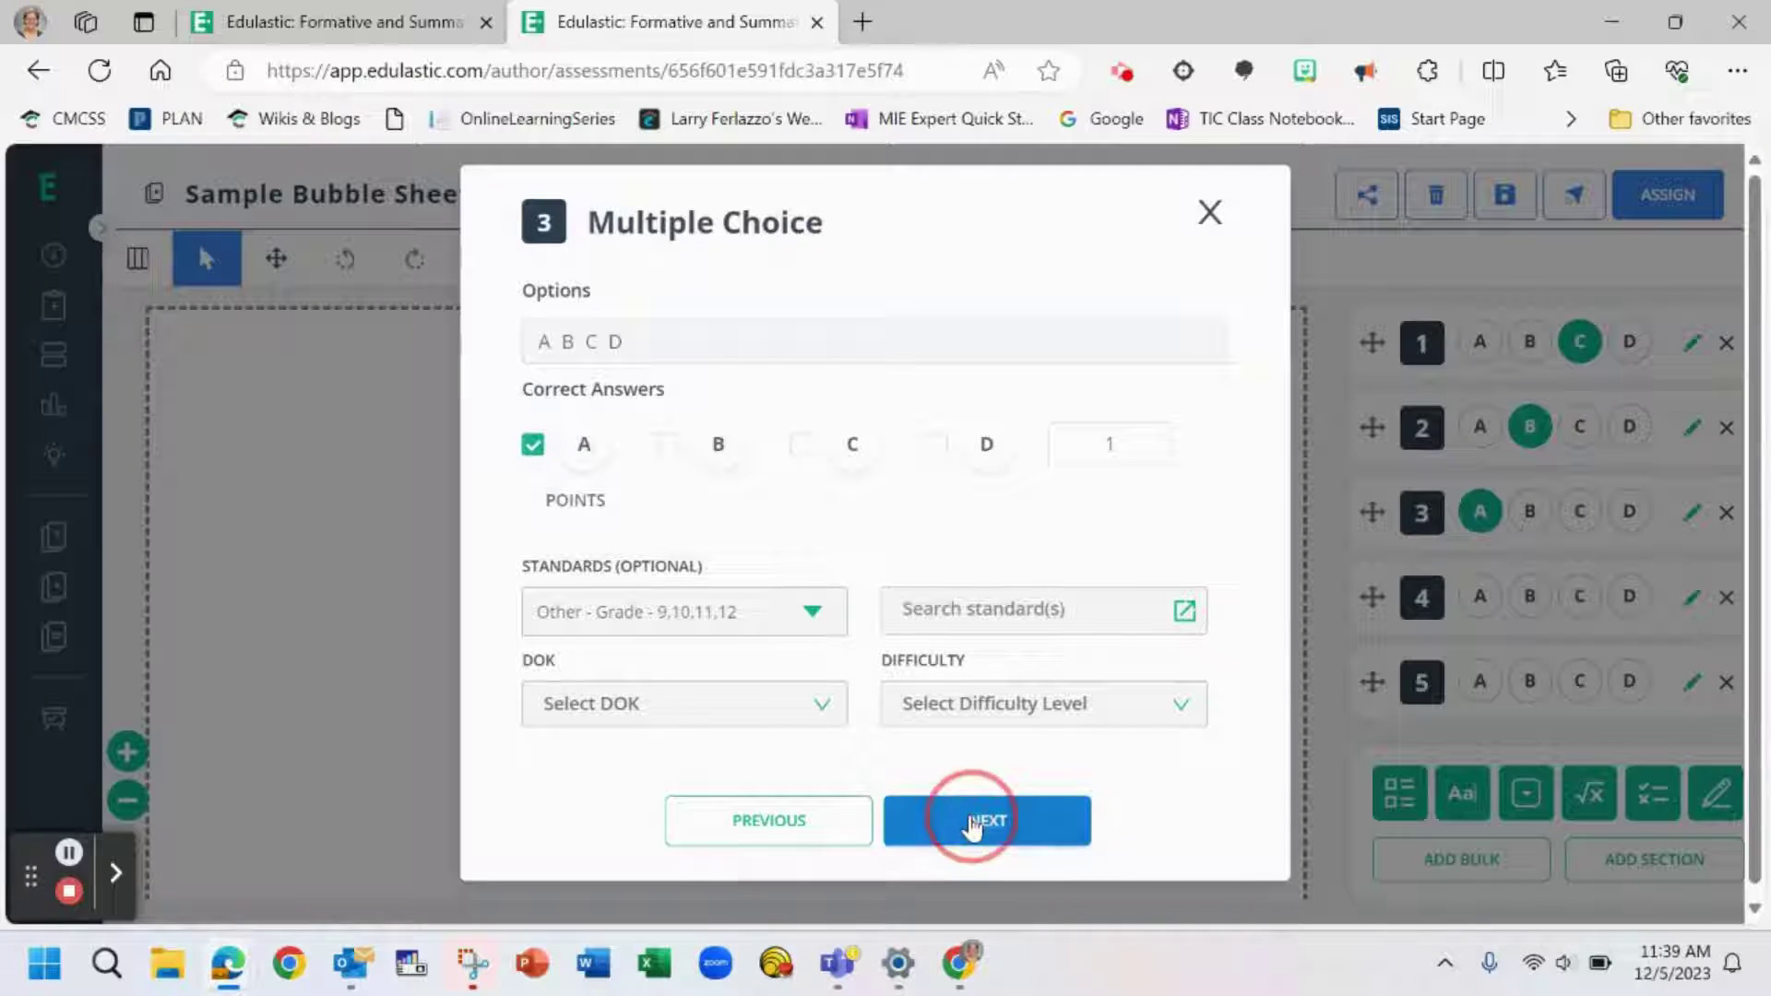
click(805, 445)
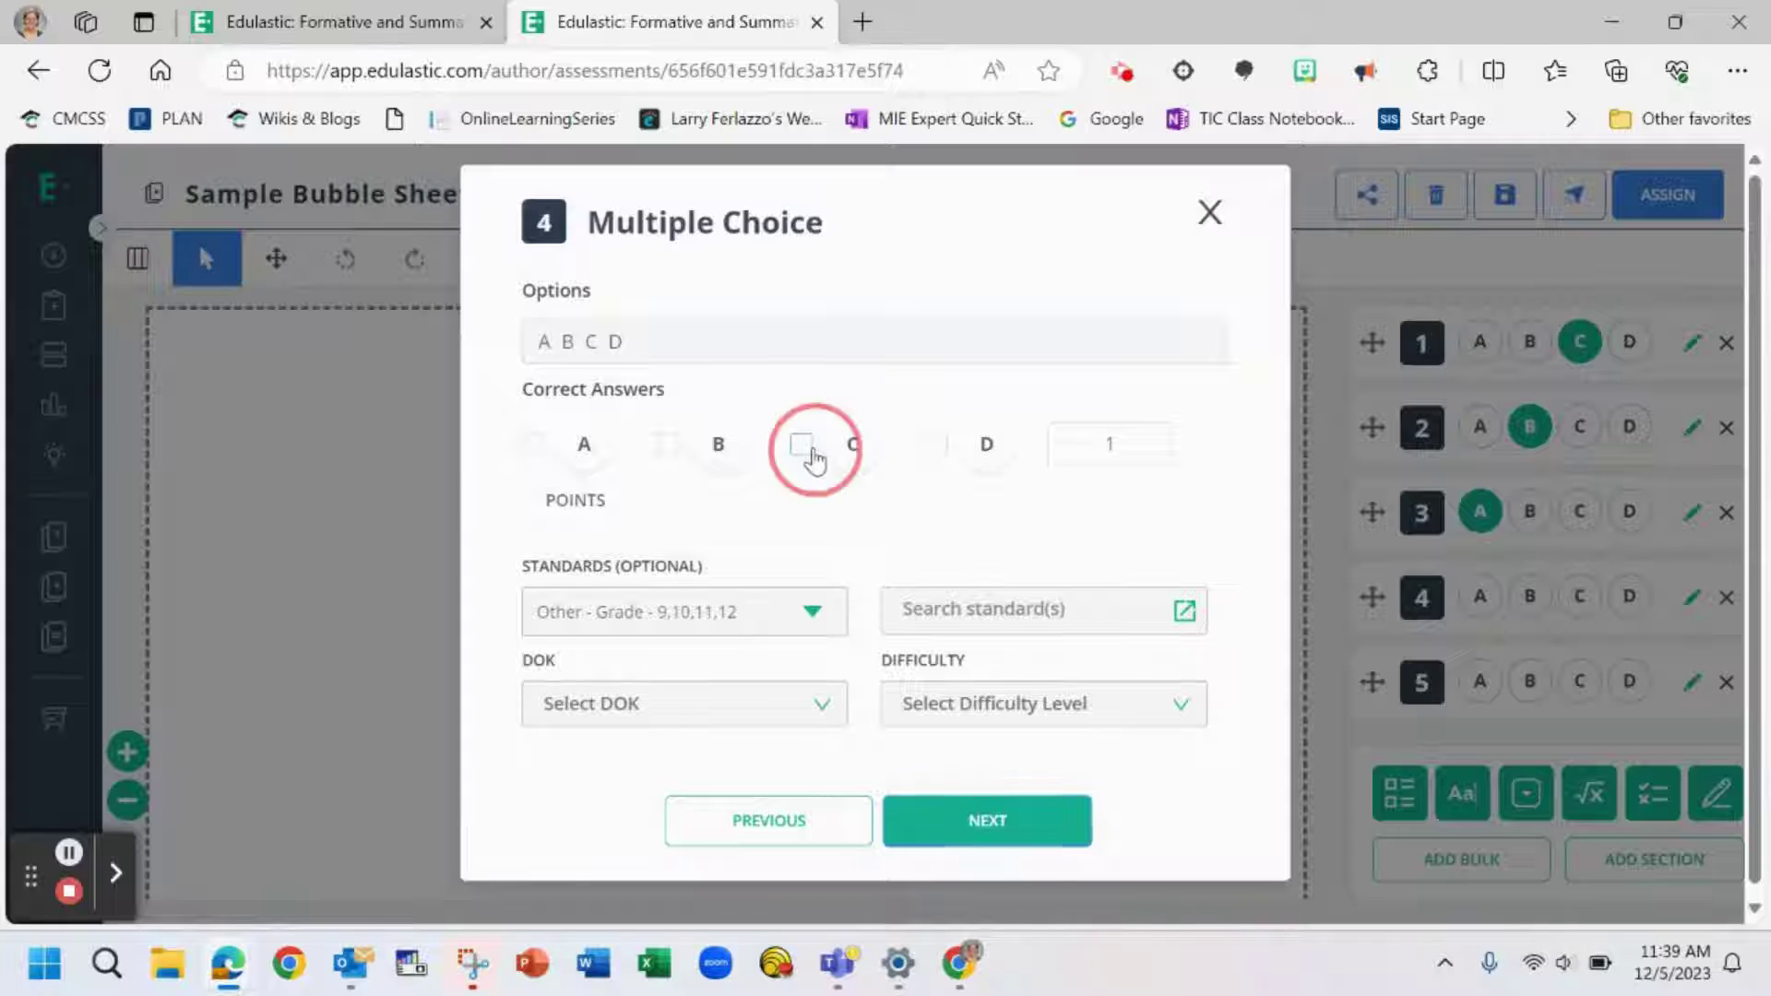
click(985, 823)
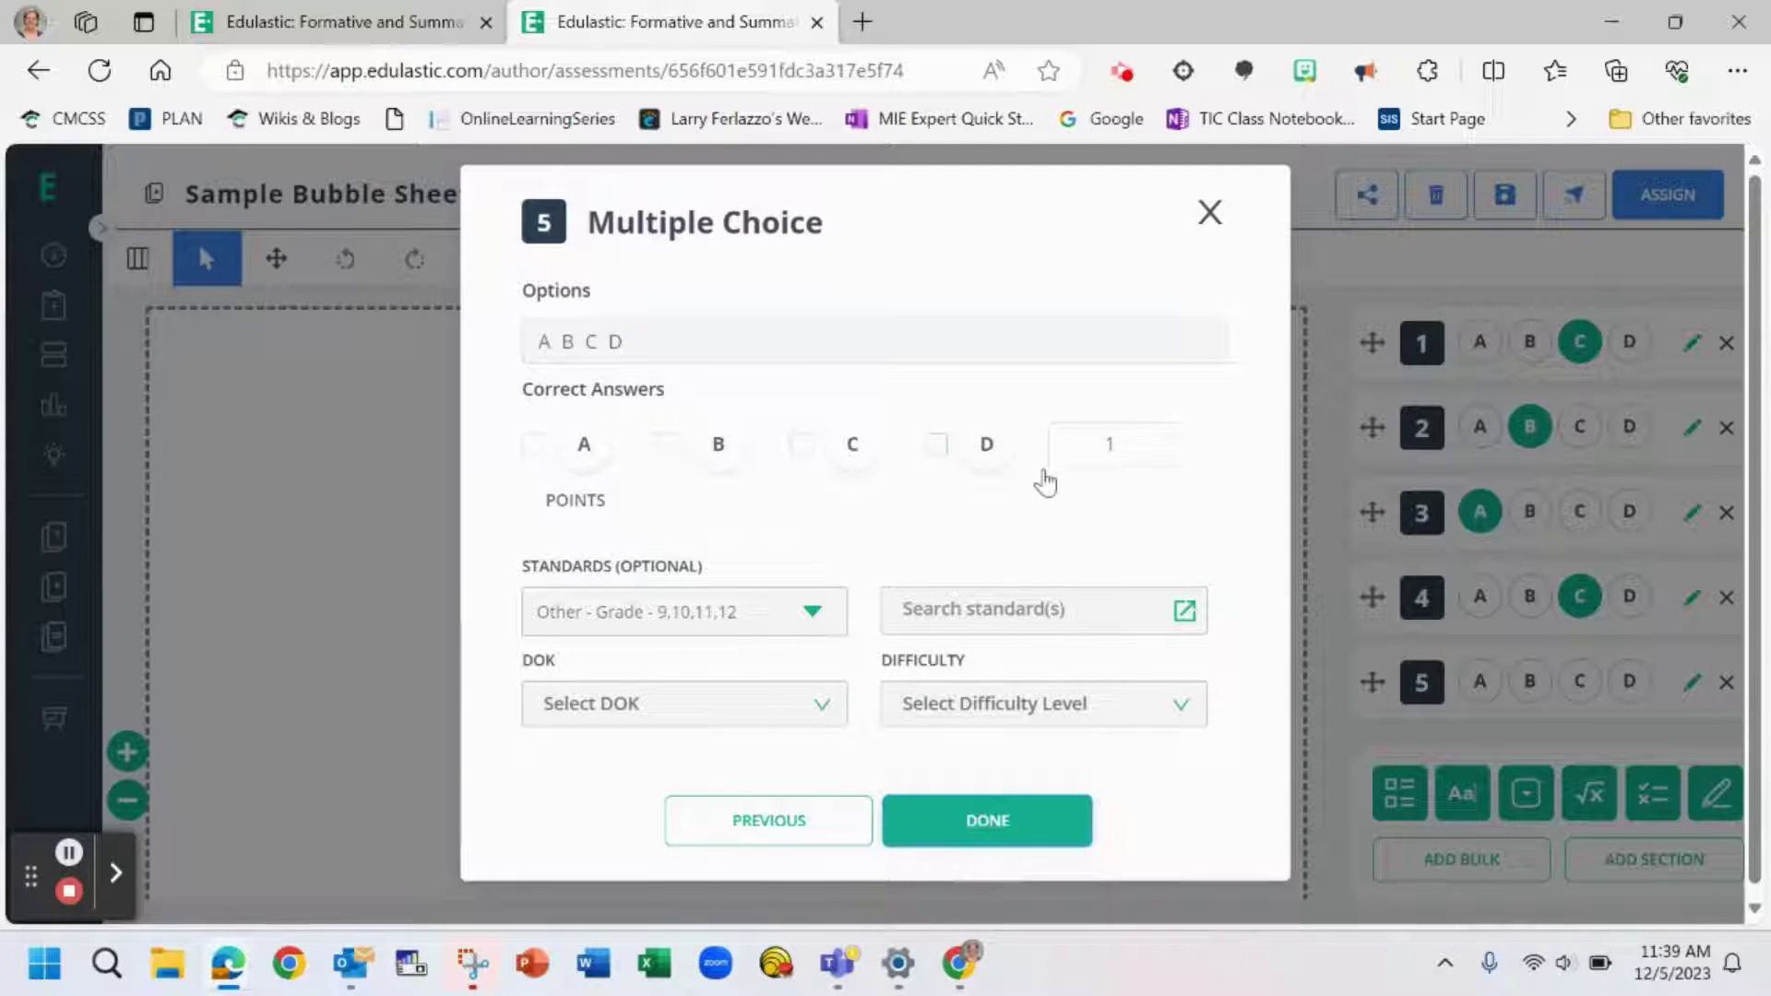
click(937, 444)
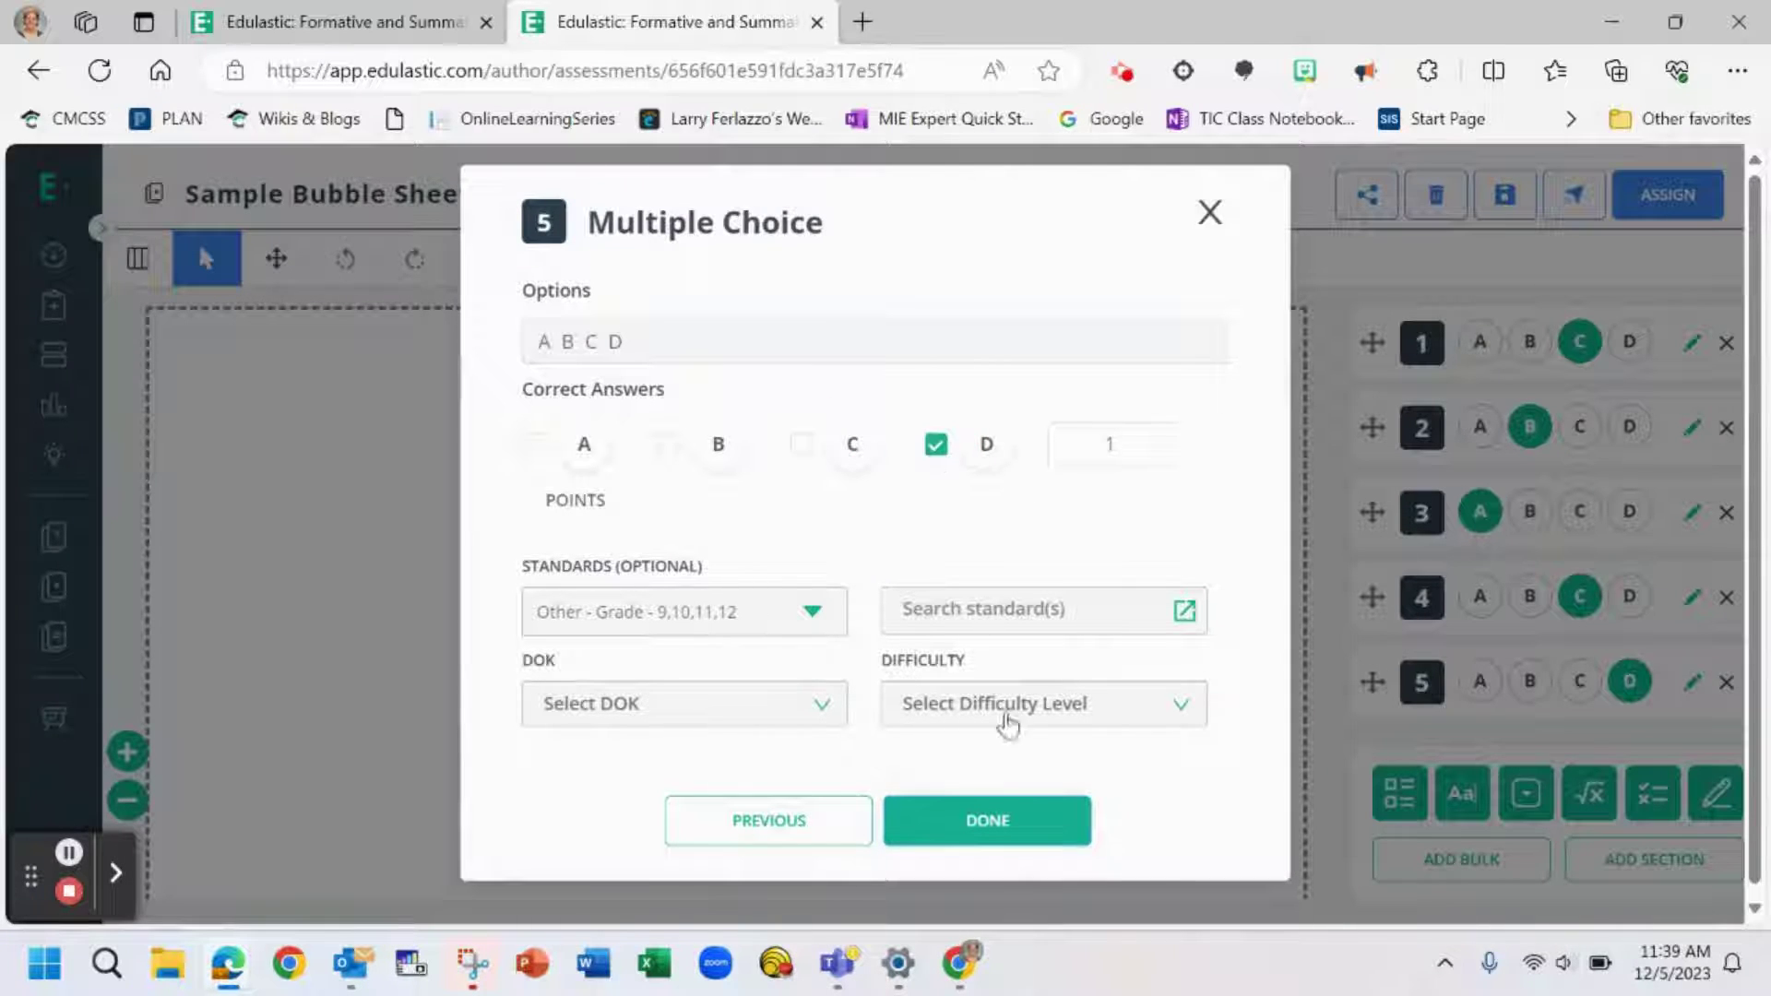
click(1005, 813)
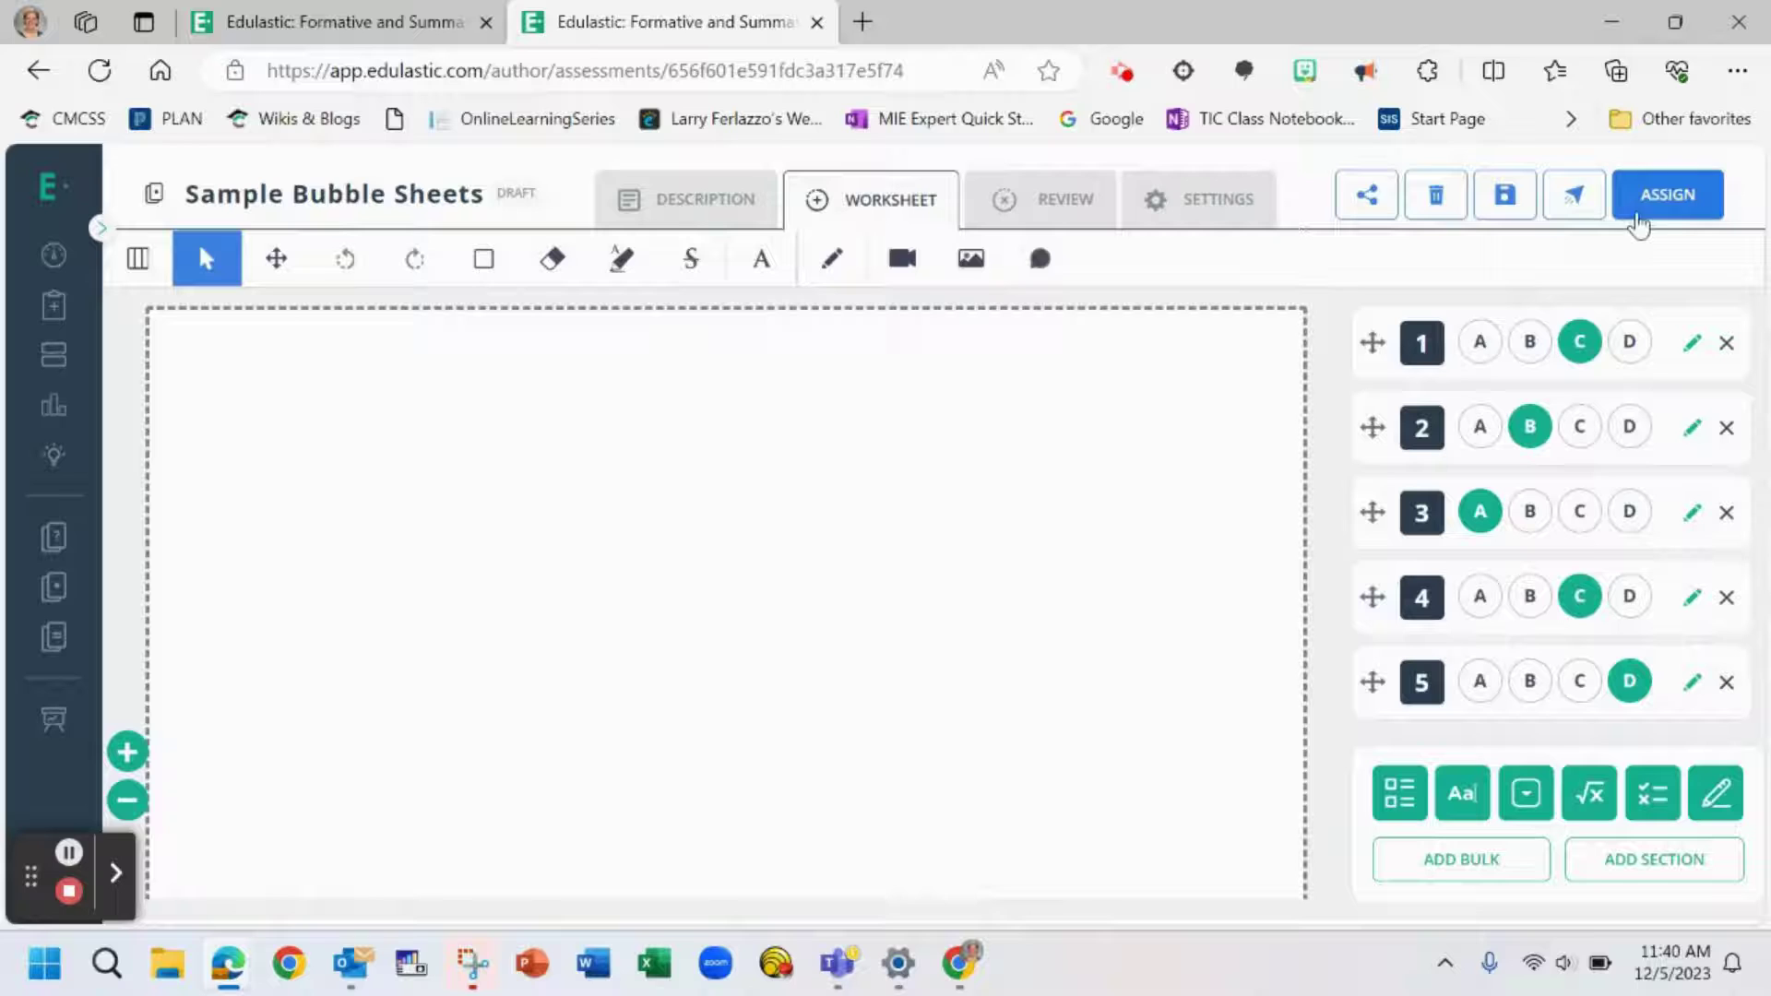
- Begin assigning without standards and select the Test Class and sandbox classes
click(1674, 208)
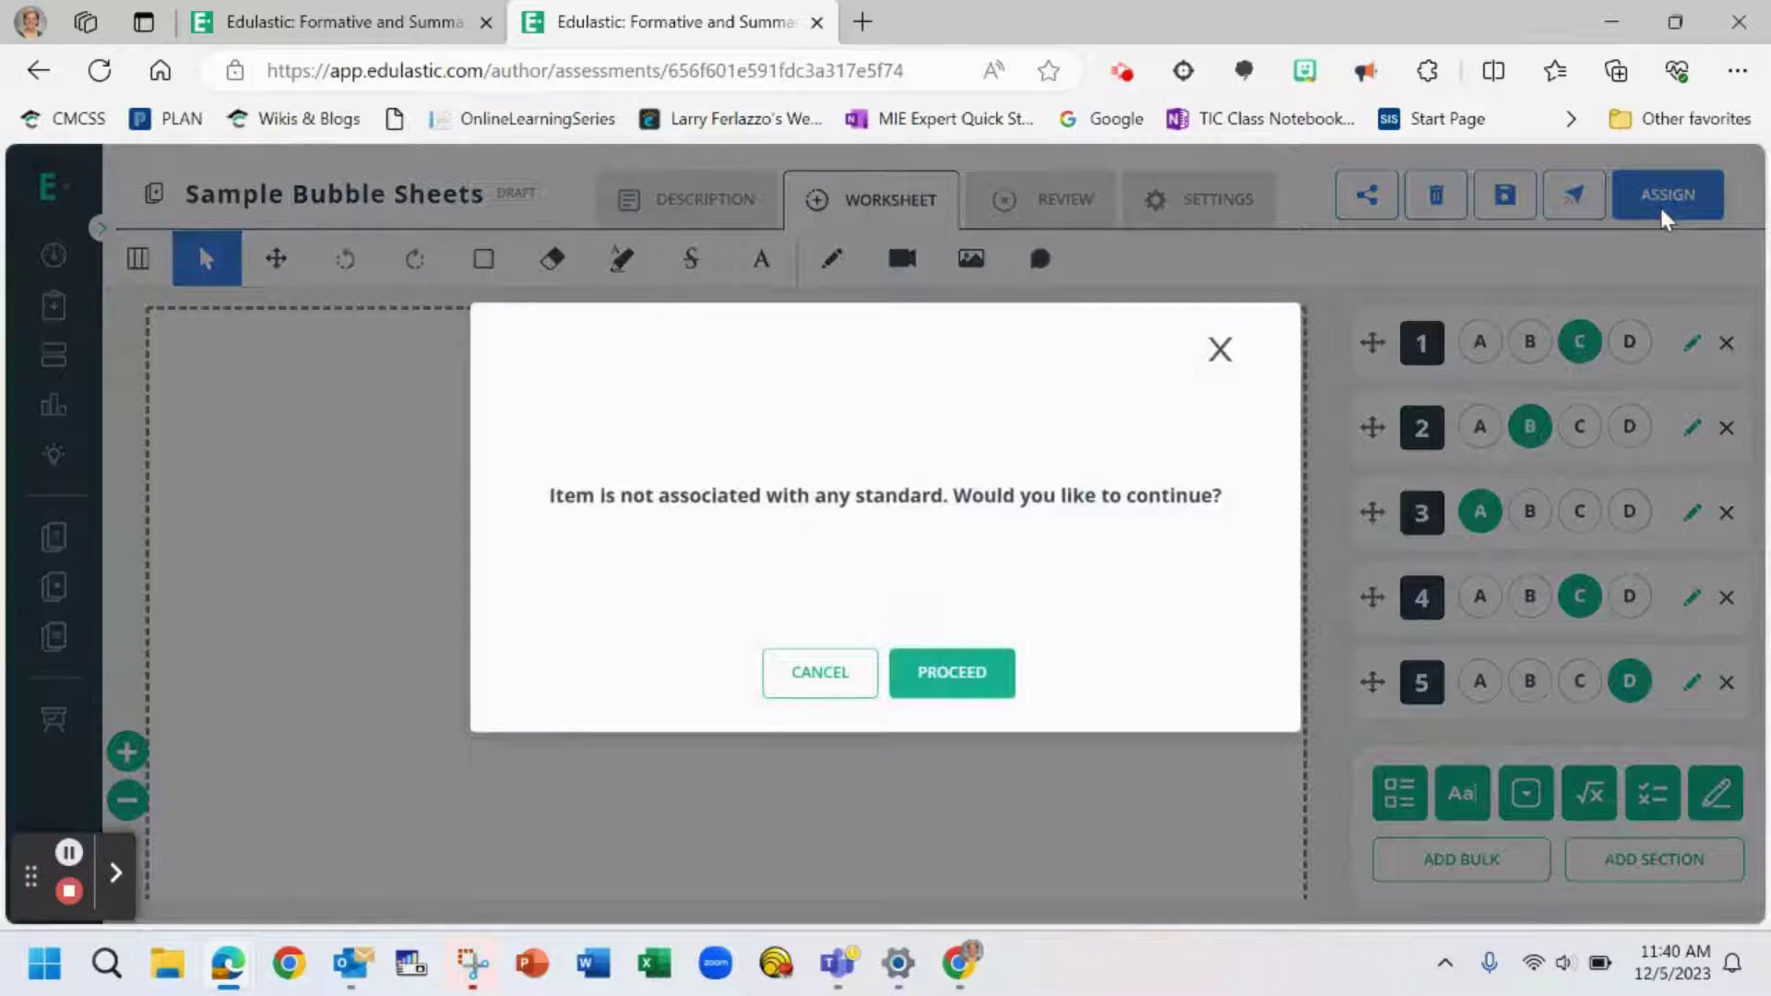
click(950, 676)
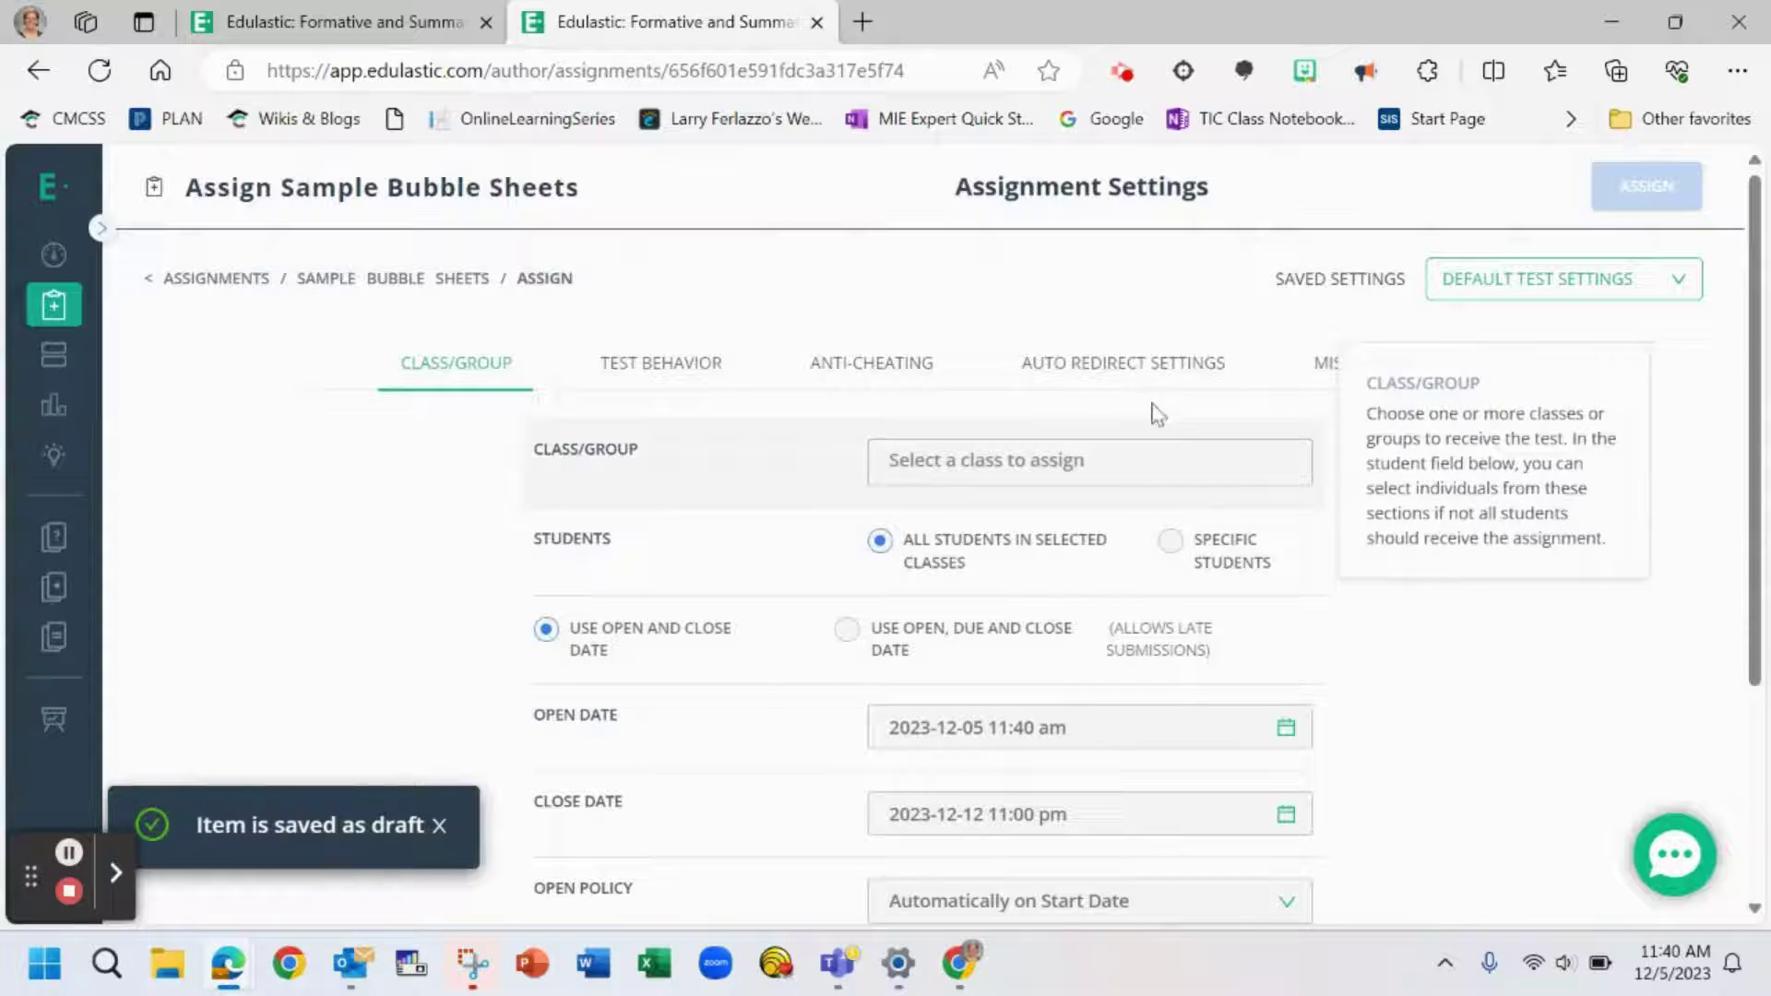
click(1138, 464)
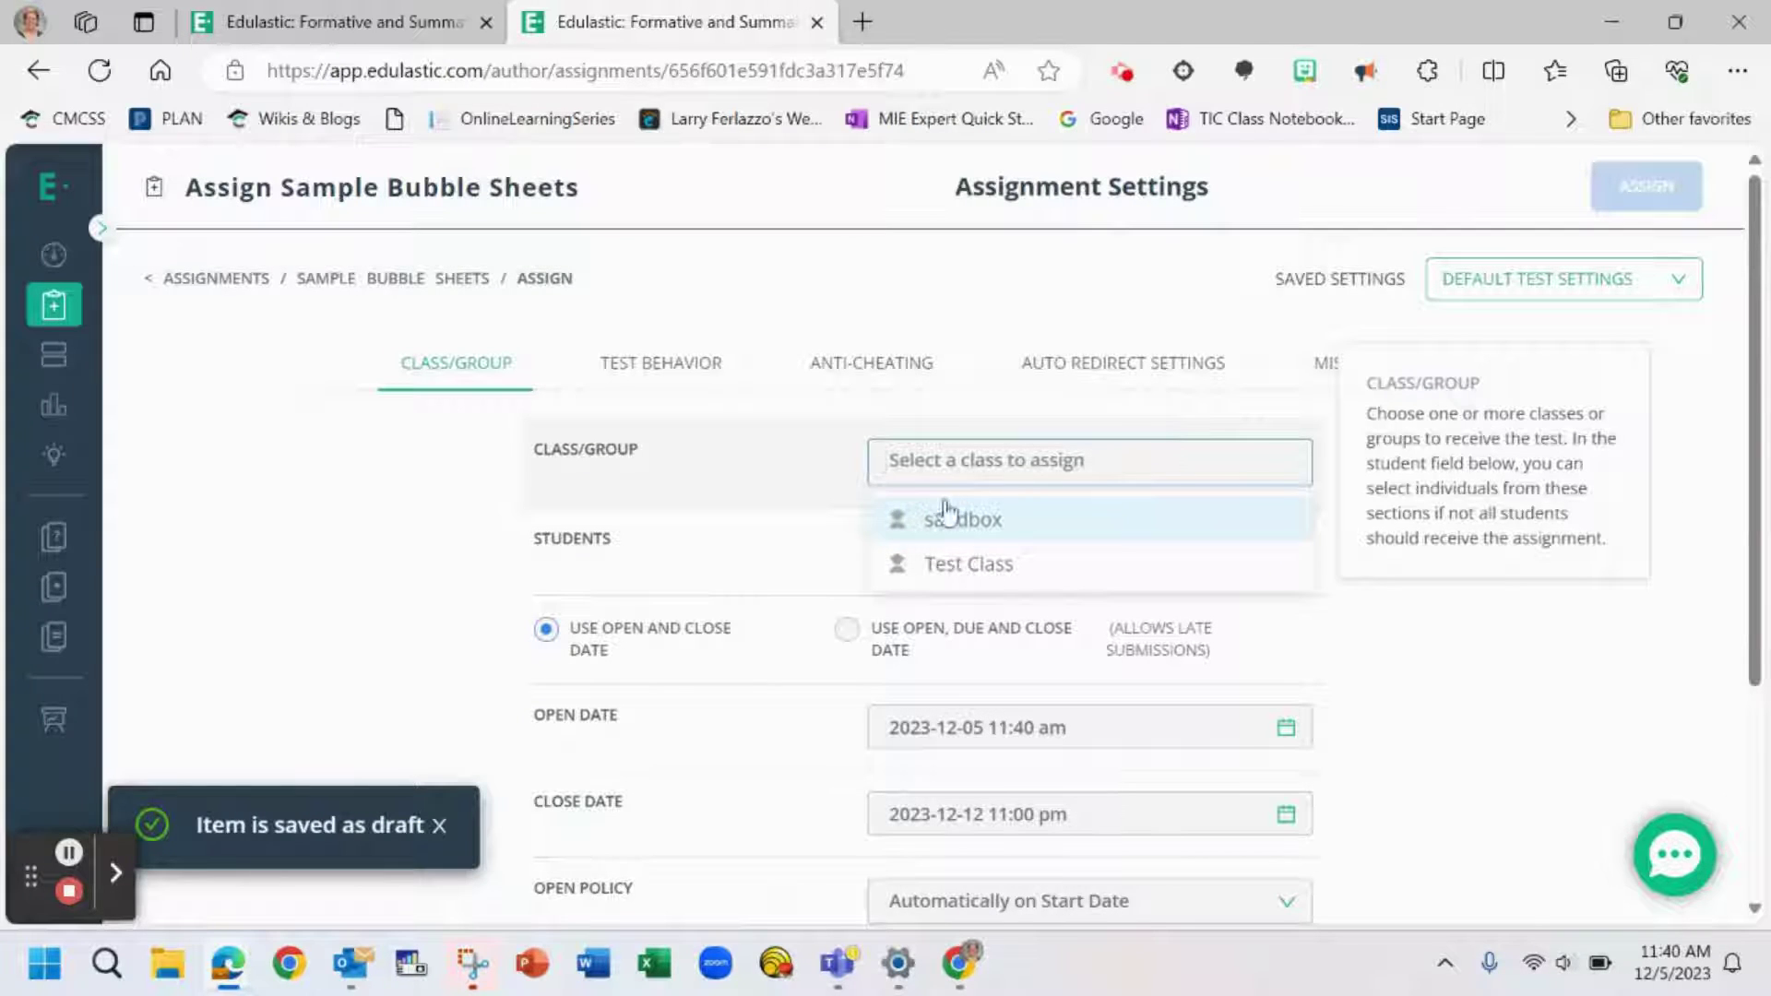
click(958, 565)
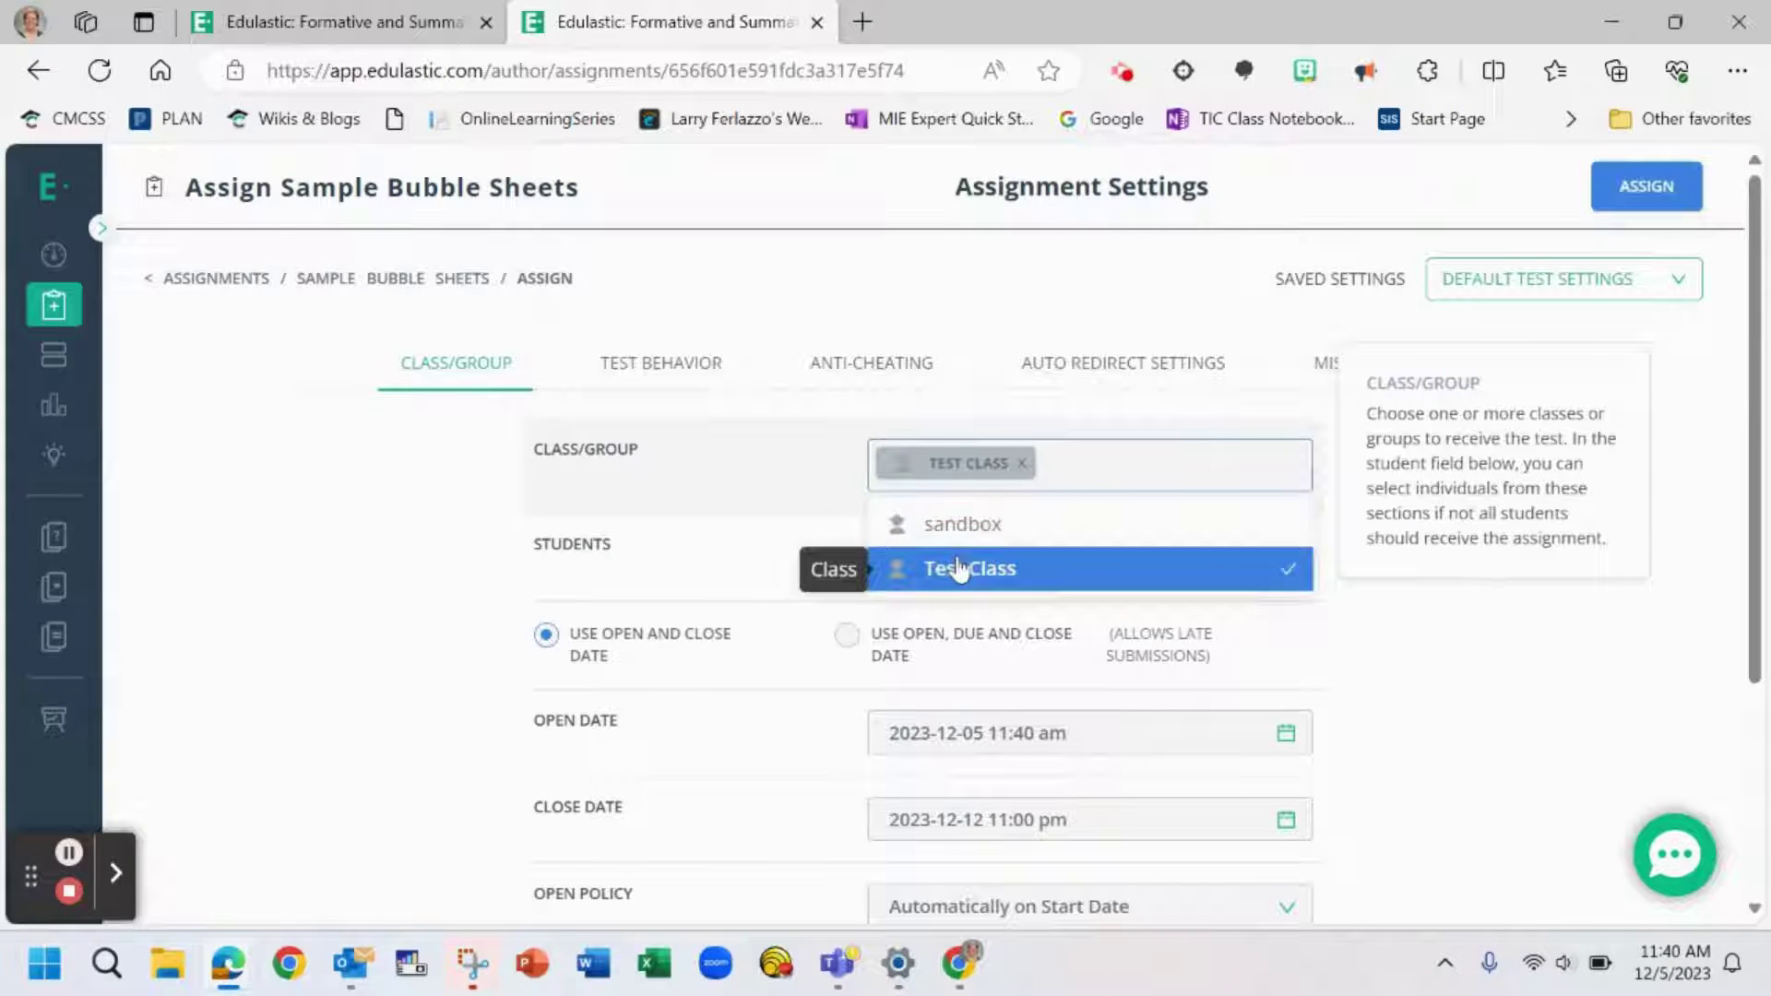
click(969, 525)
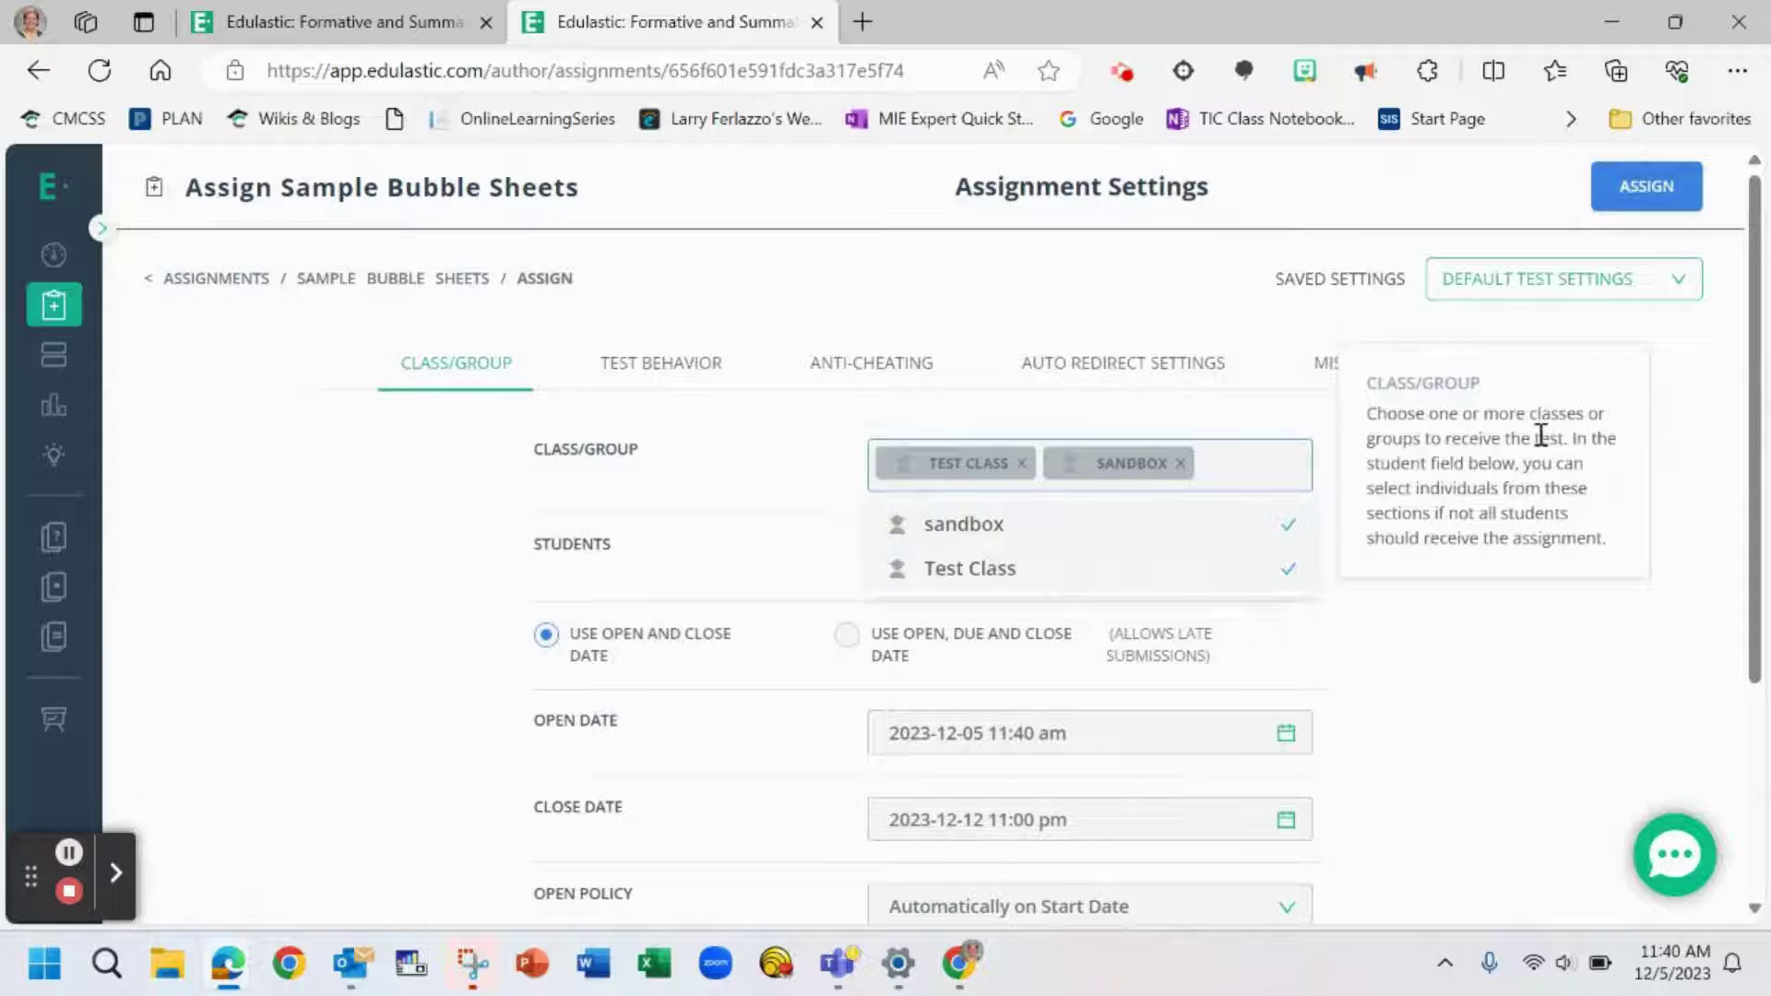
drag(1750, 440, 1739, 688)
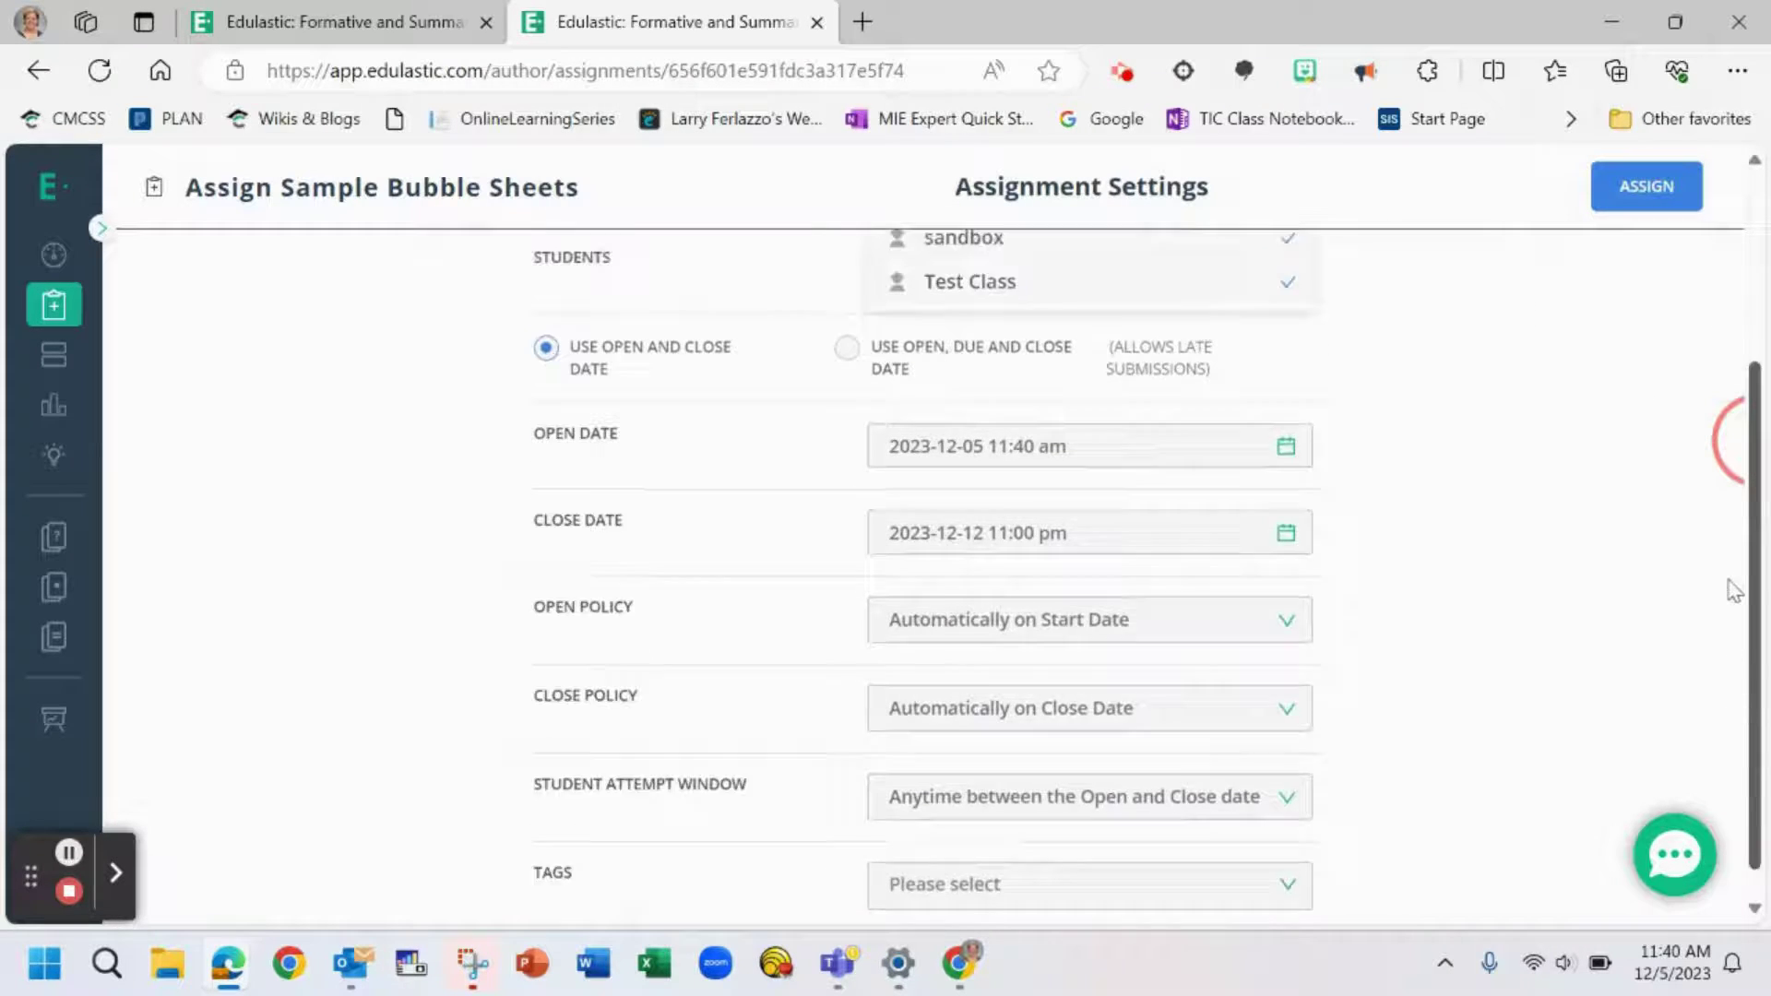
drag(1739, 694, 1679, 352)
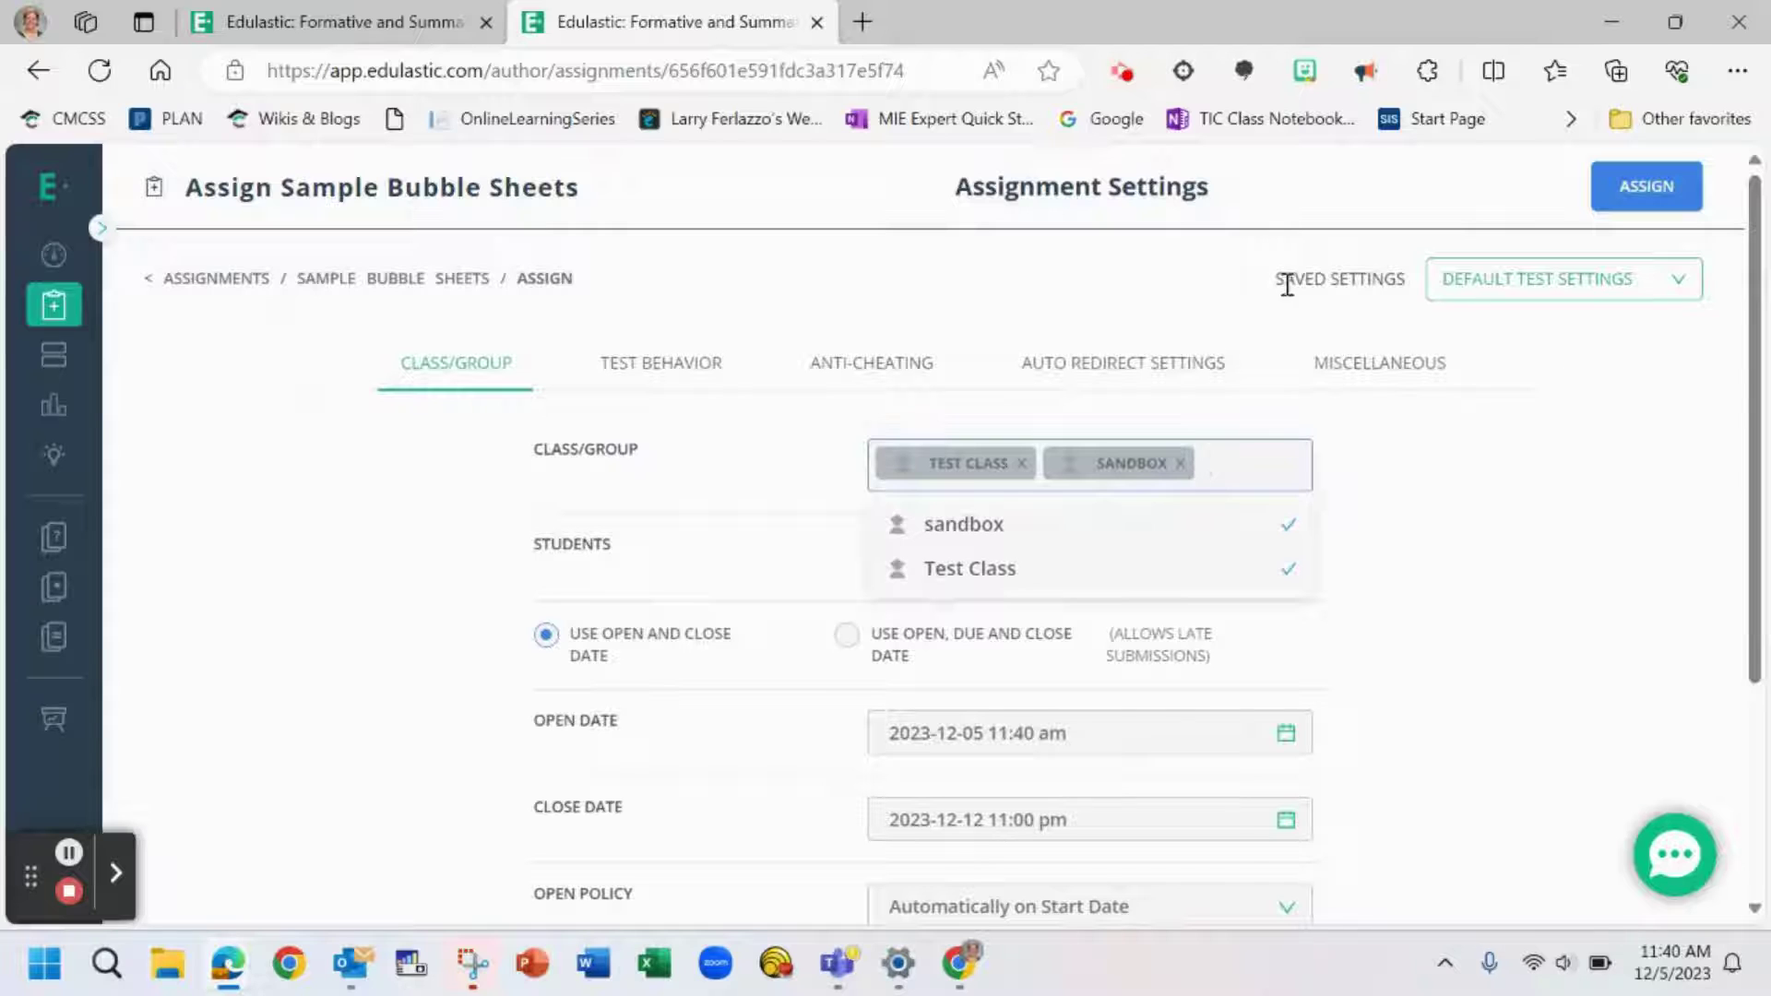
- Under Miscellaneous, turn Answer on Paper ON and assign the test
click(1351, 382)
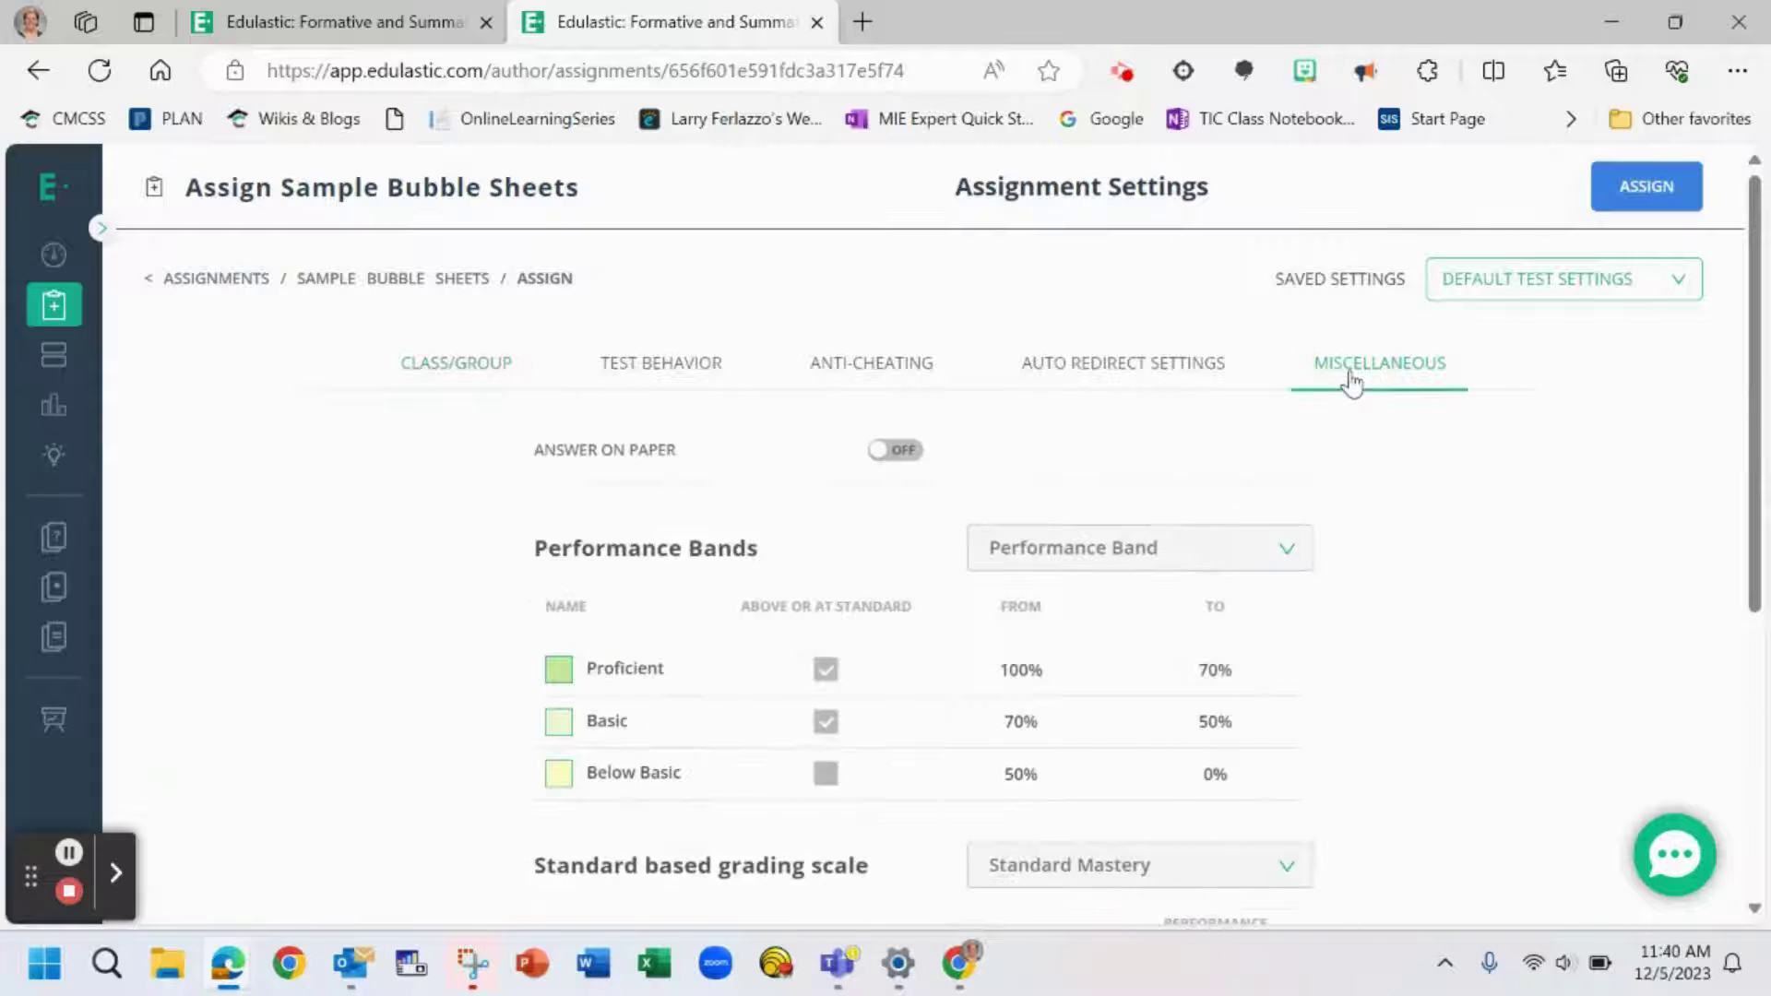
click(887, 462)
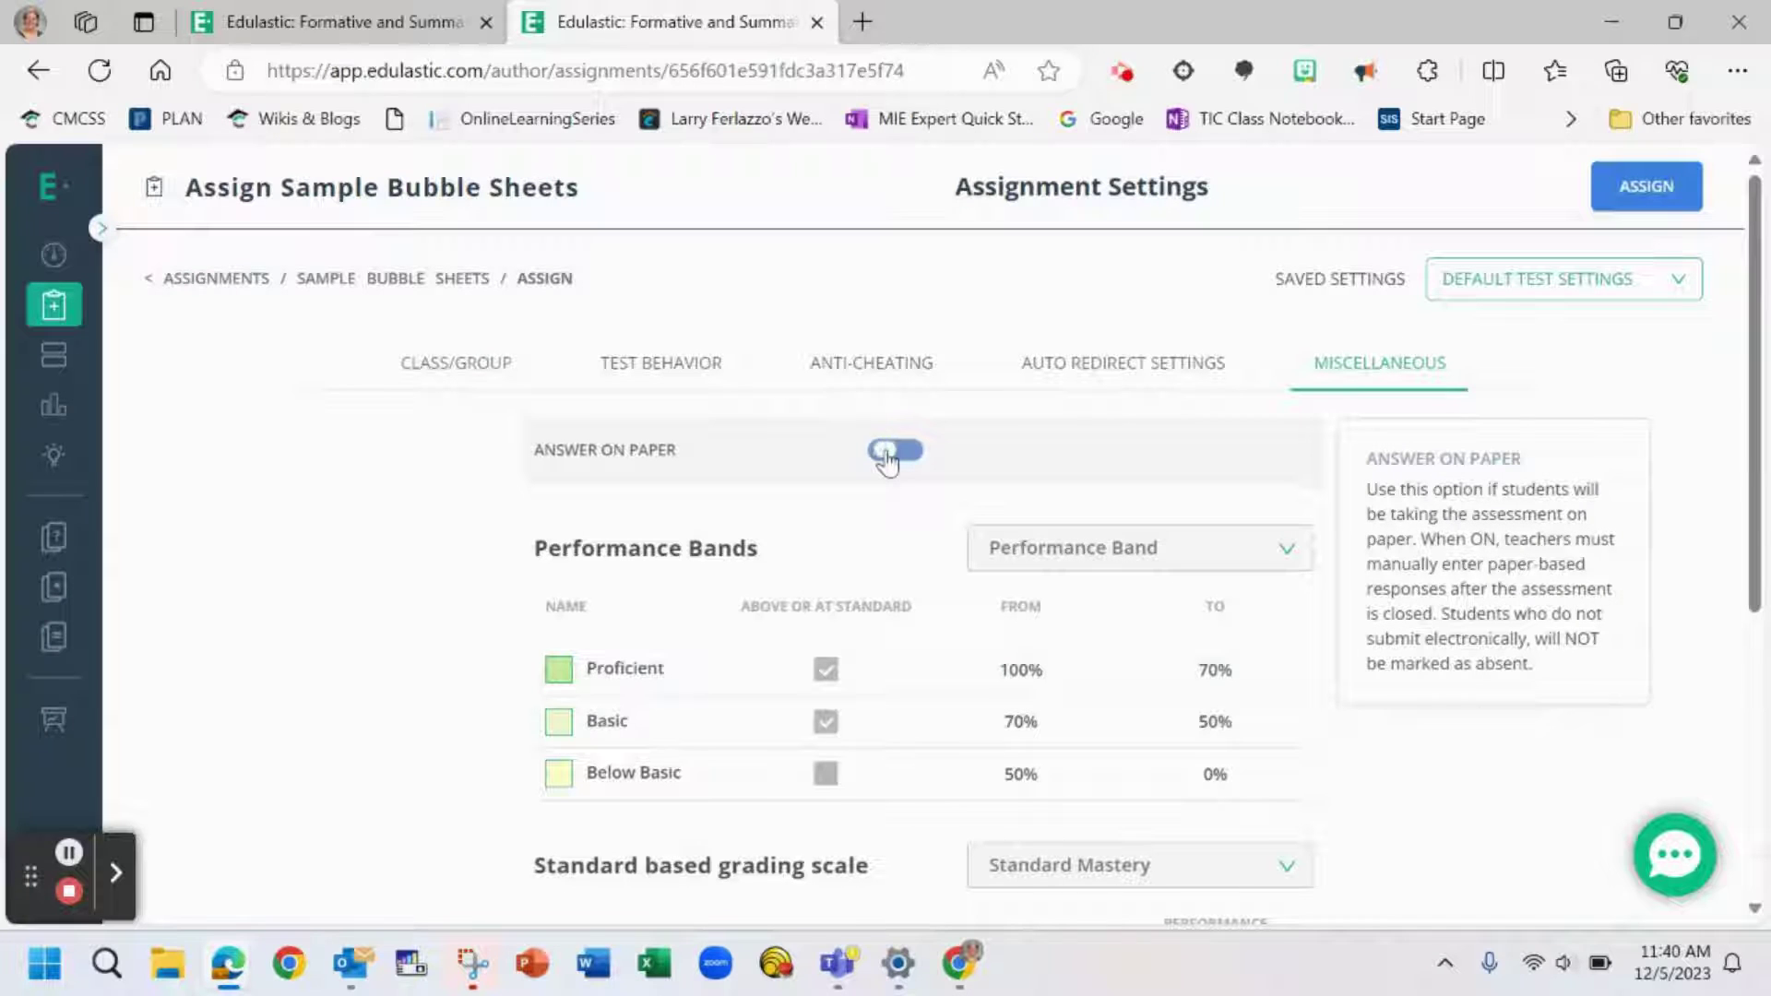
mouse_move(914, 449)
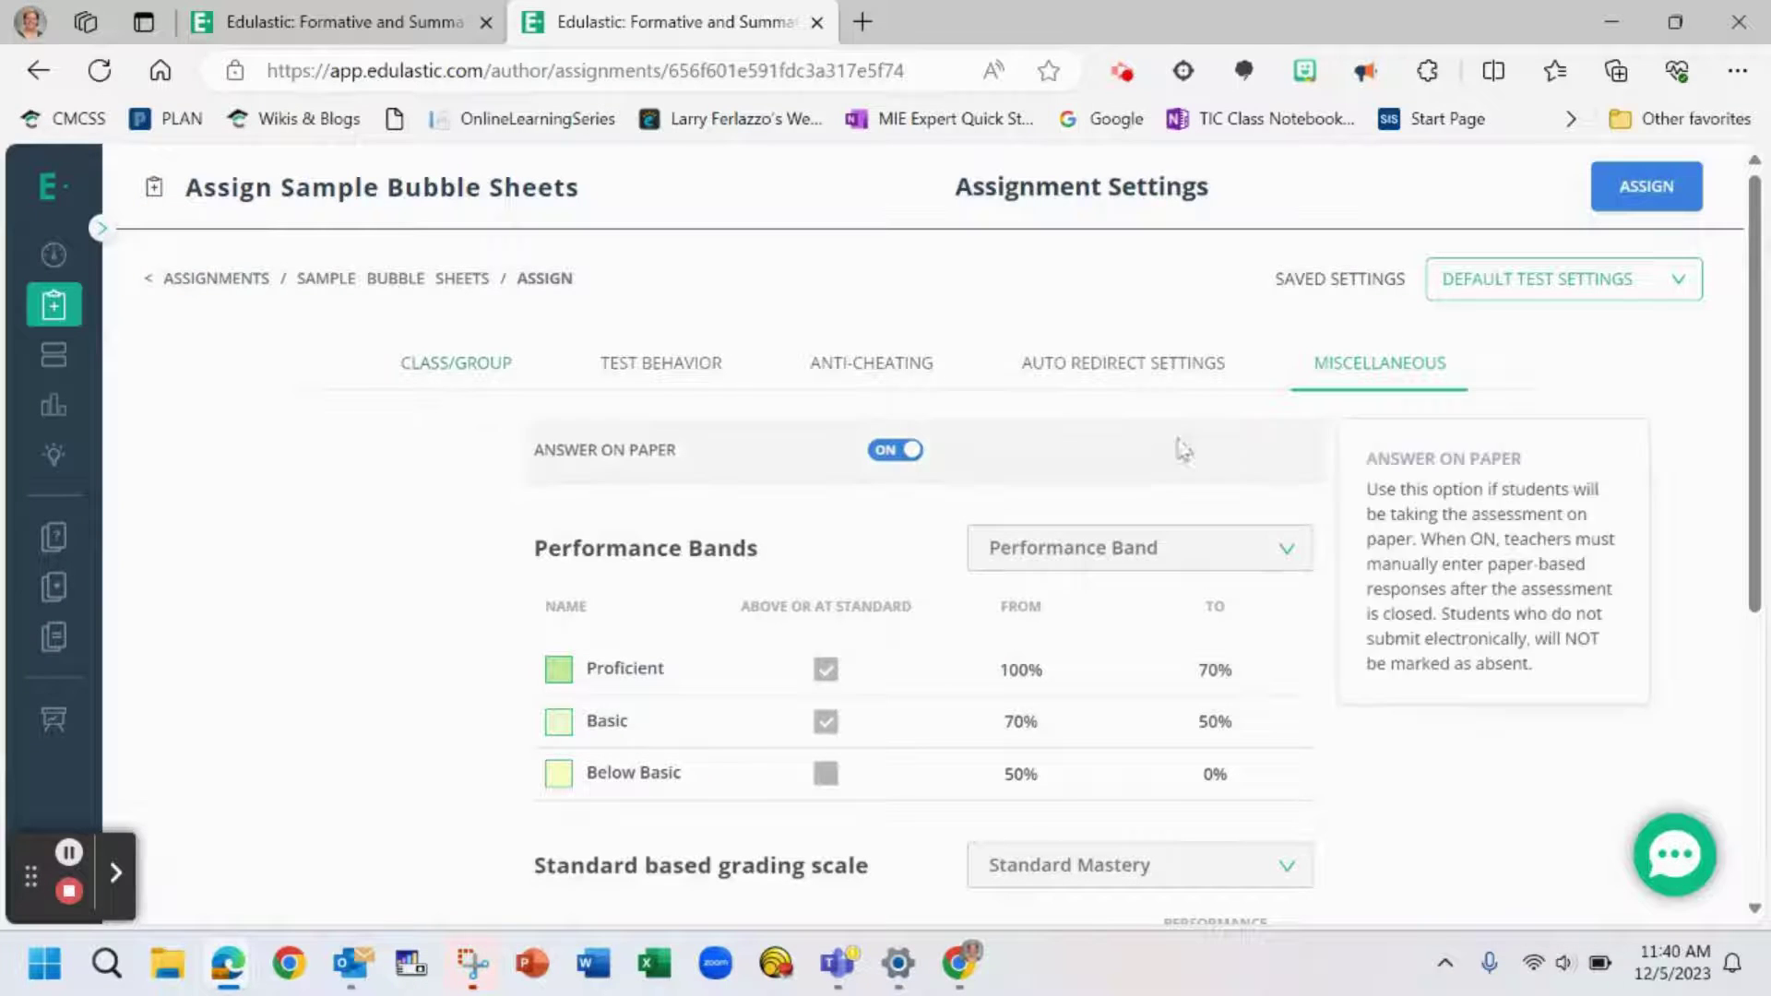
click(1634, 202)
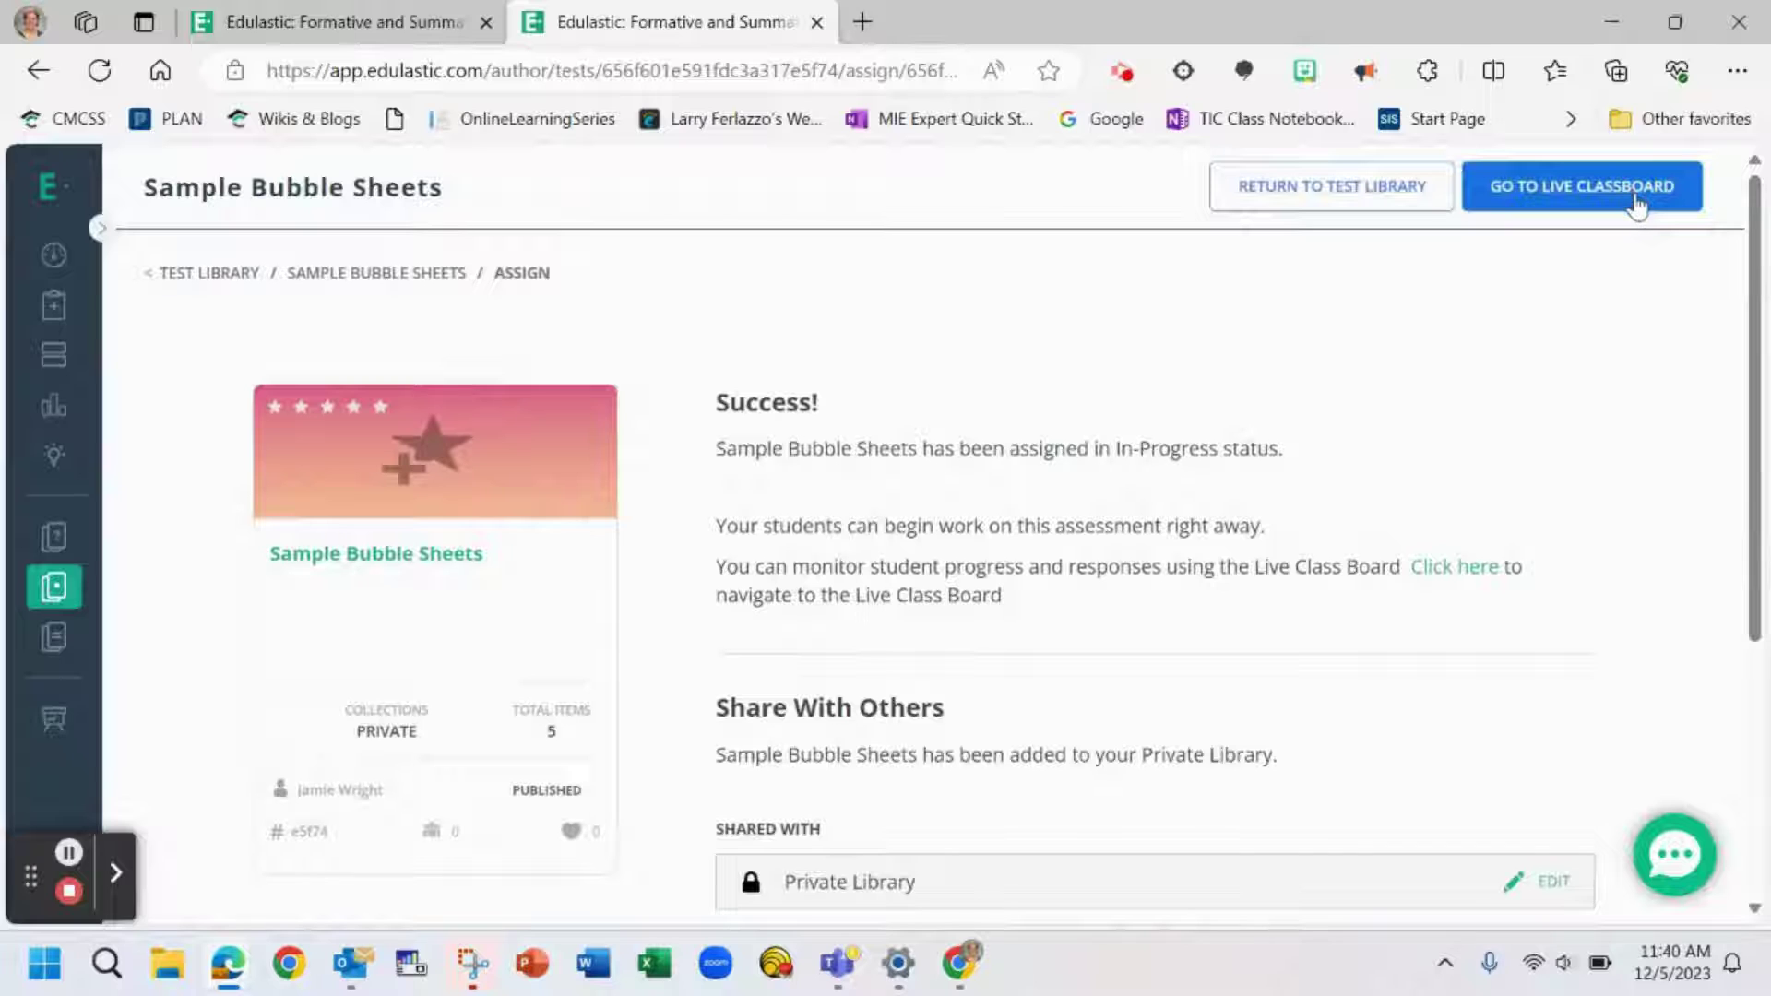
- Open the live class board, then reopen sandbox's board from the Assignments list
click(1582, 186)
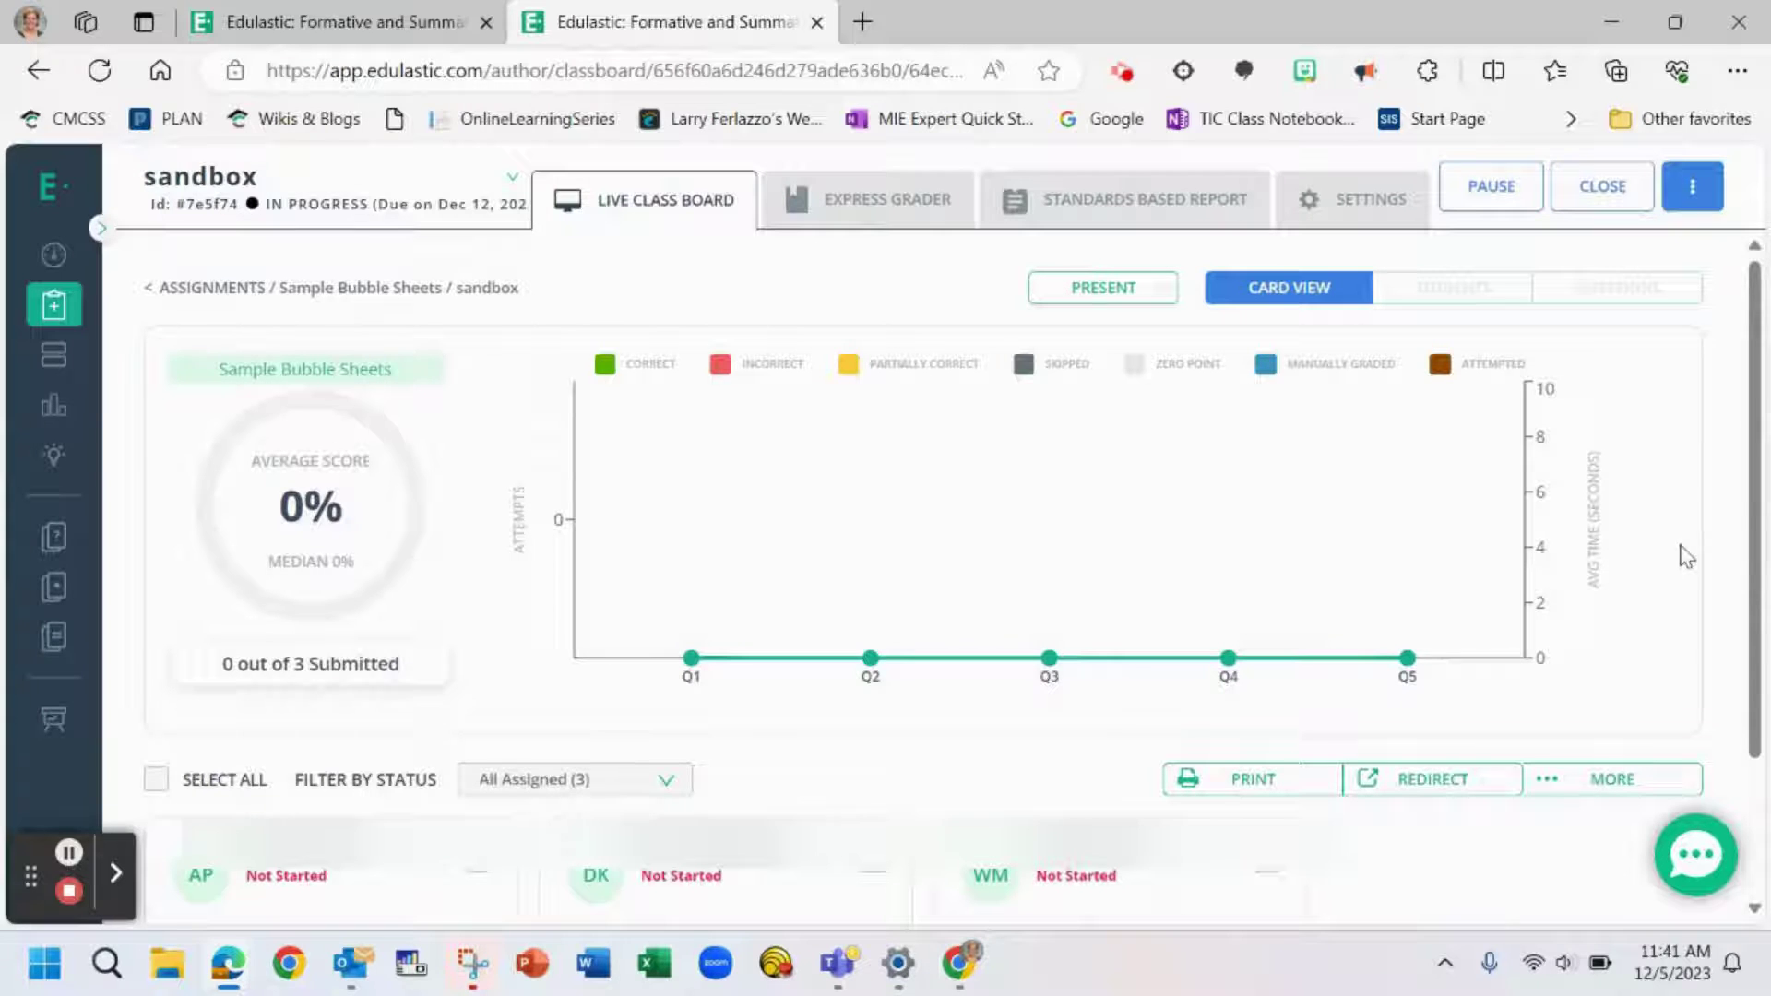
mouse_move(54, 553)
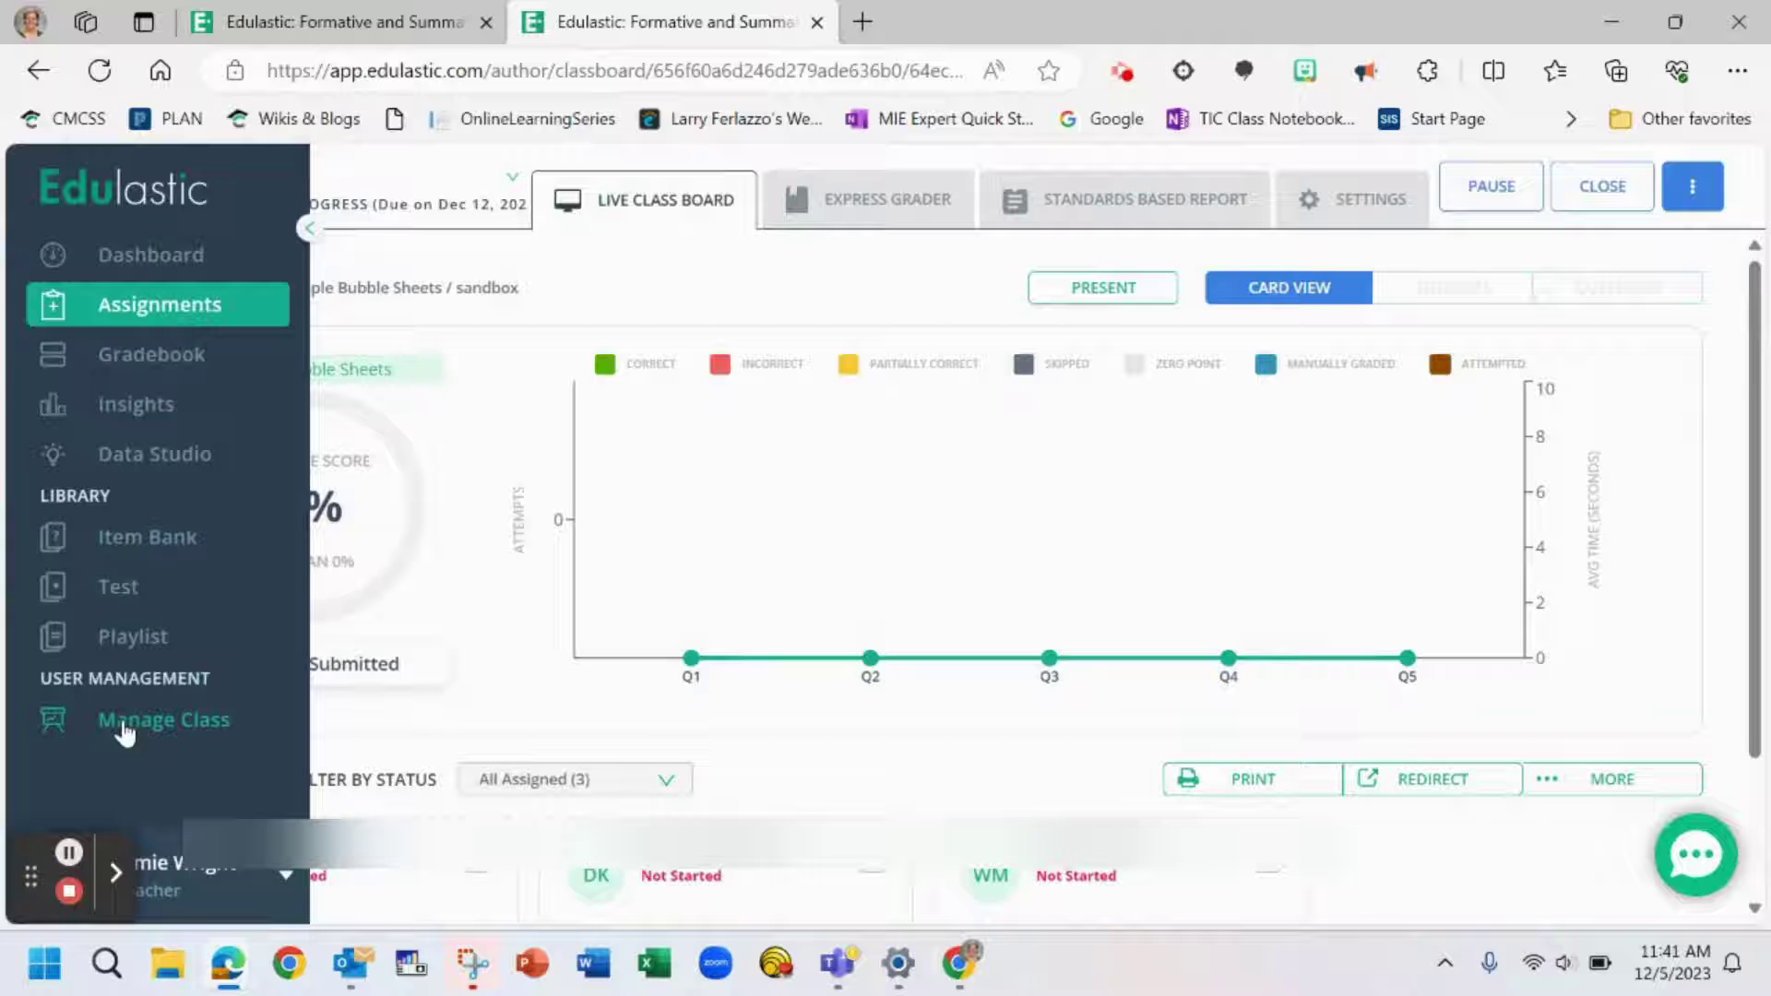
click(162, 323)
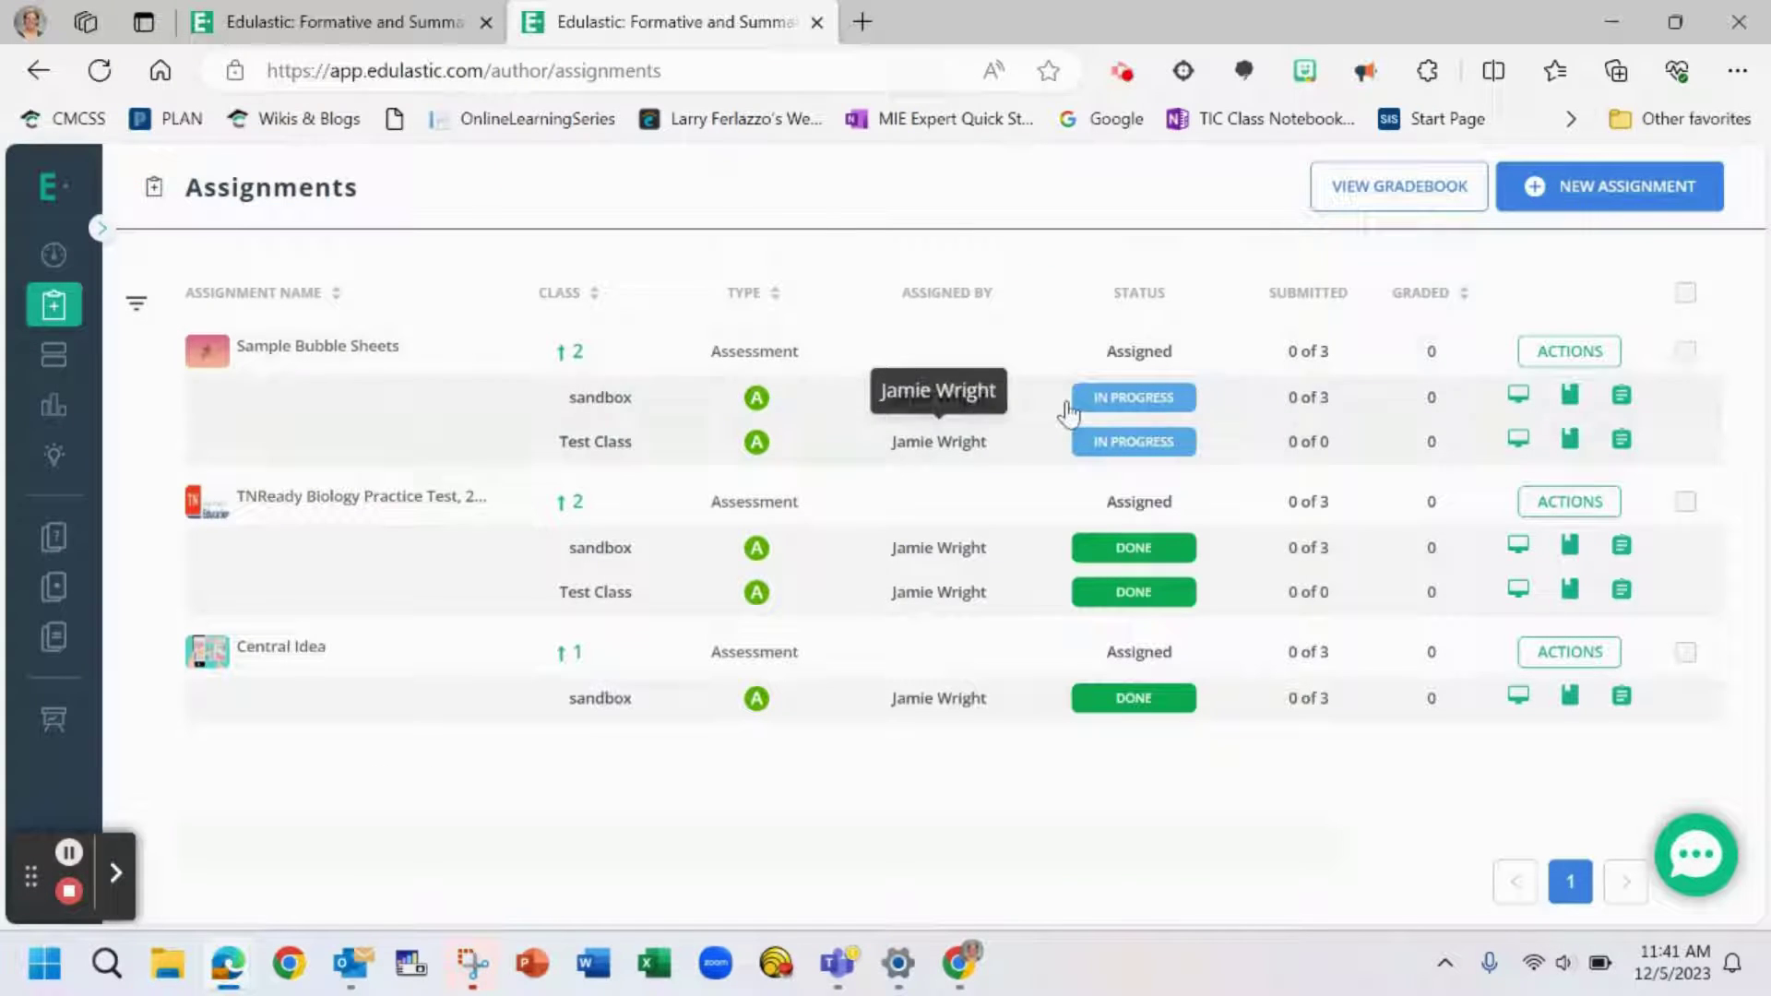
click(942, 408)
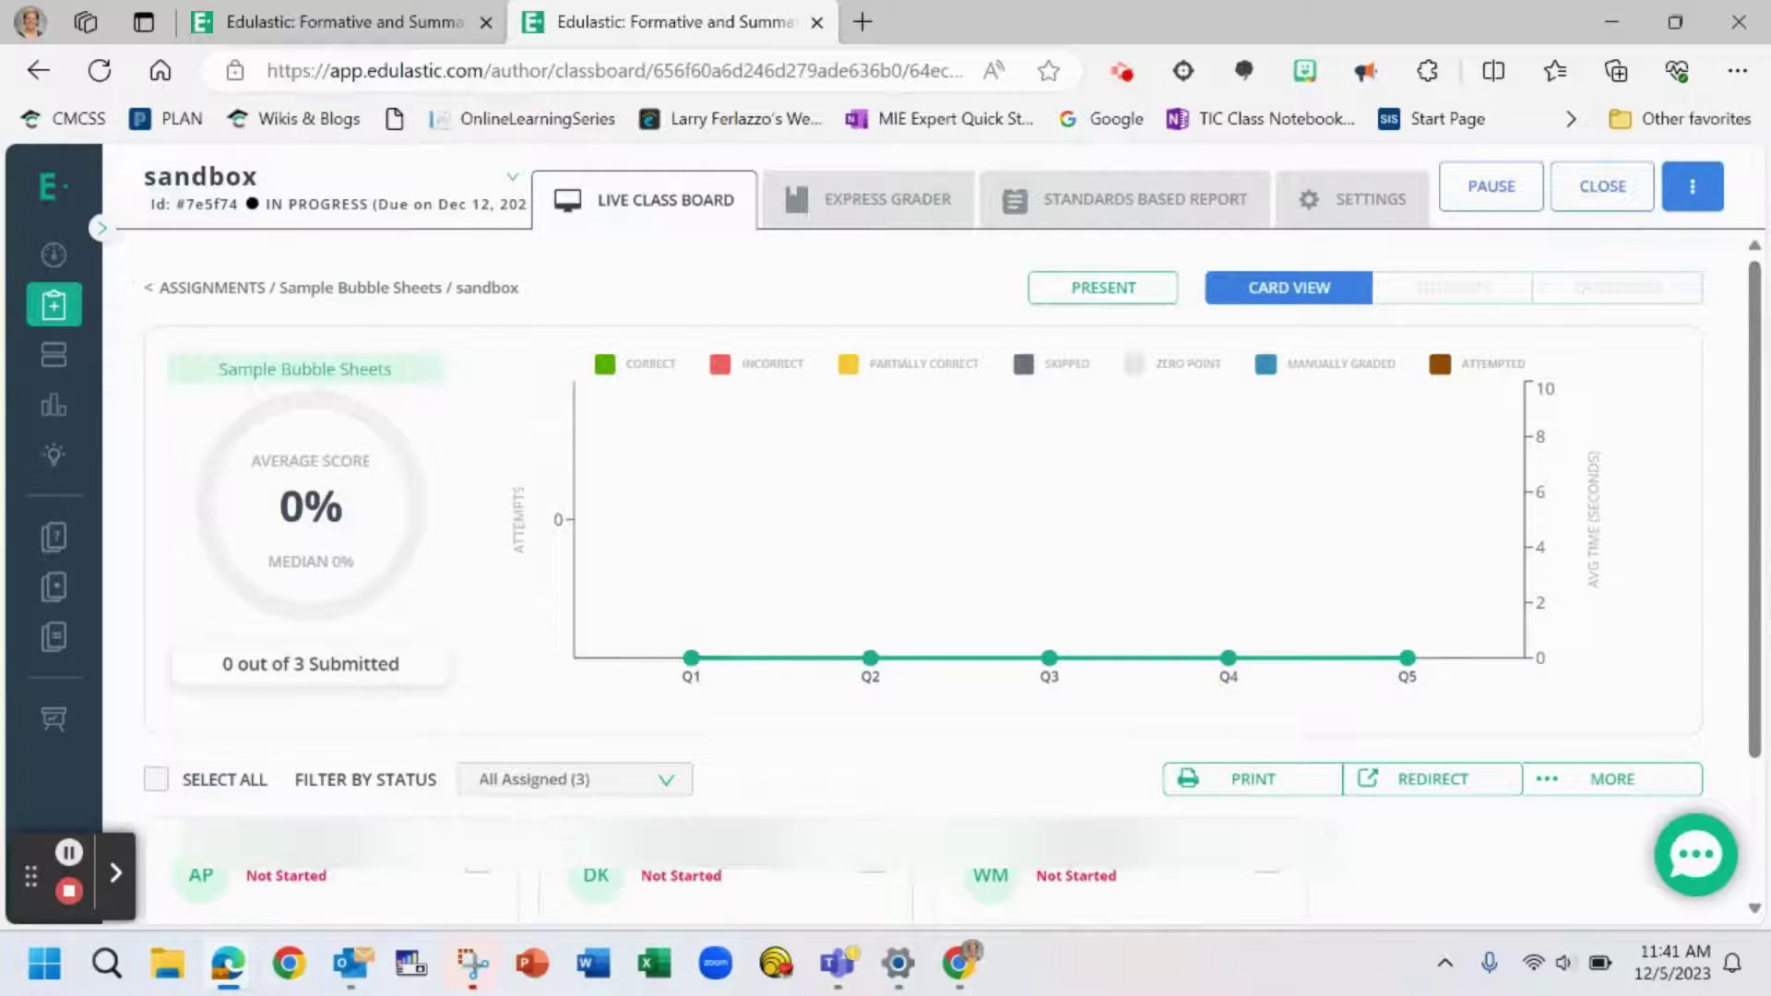
- Generate the bubble sheet and open the downloaded bubble_sheet_13263_0.pdf.zip
click(1691, 191)
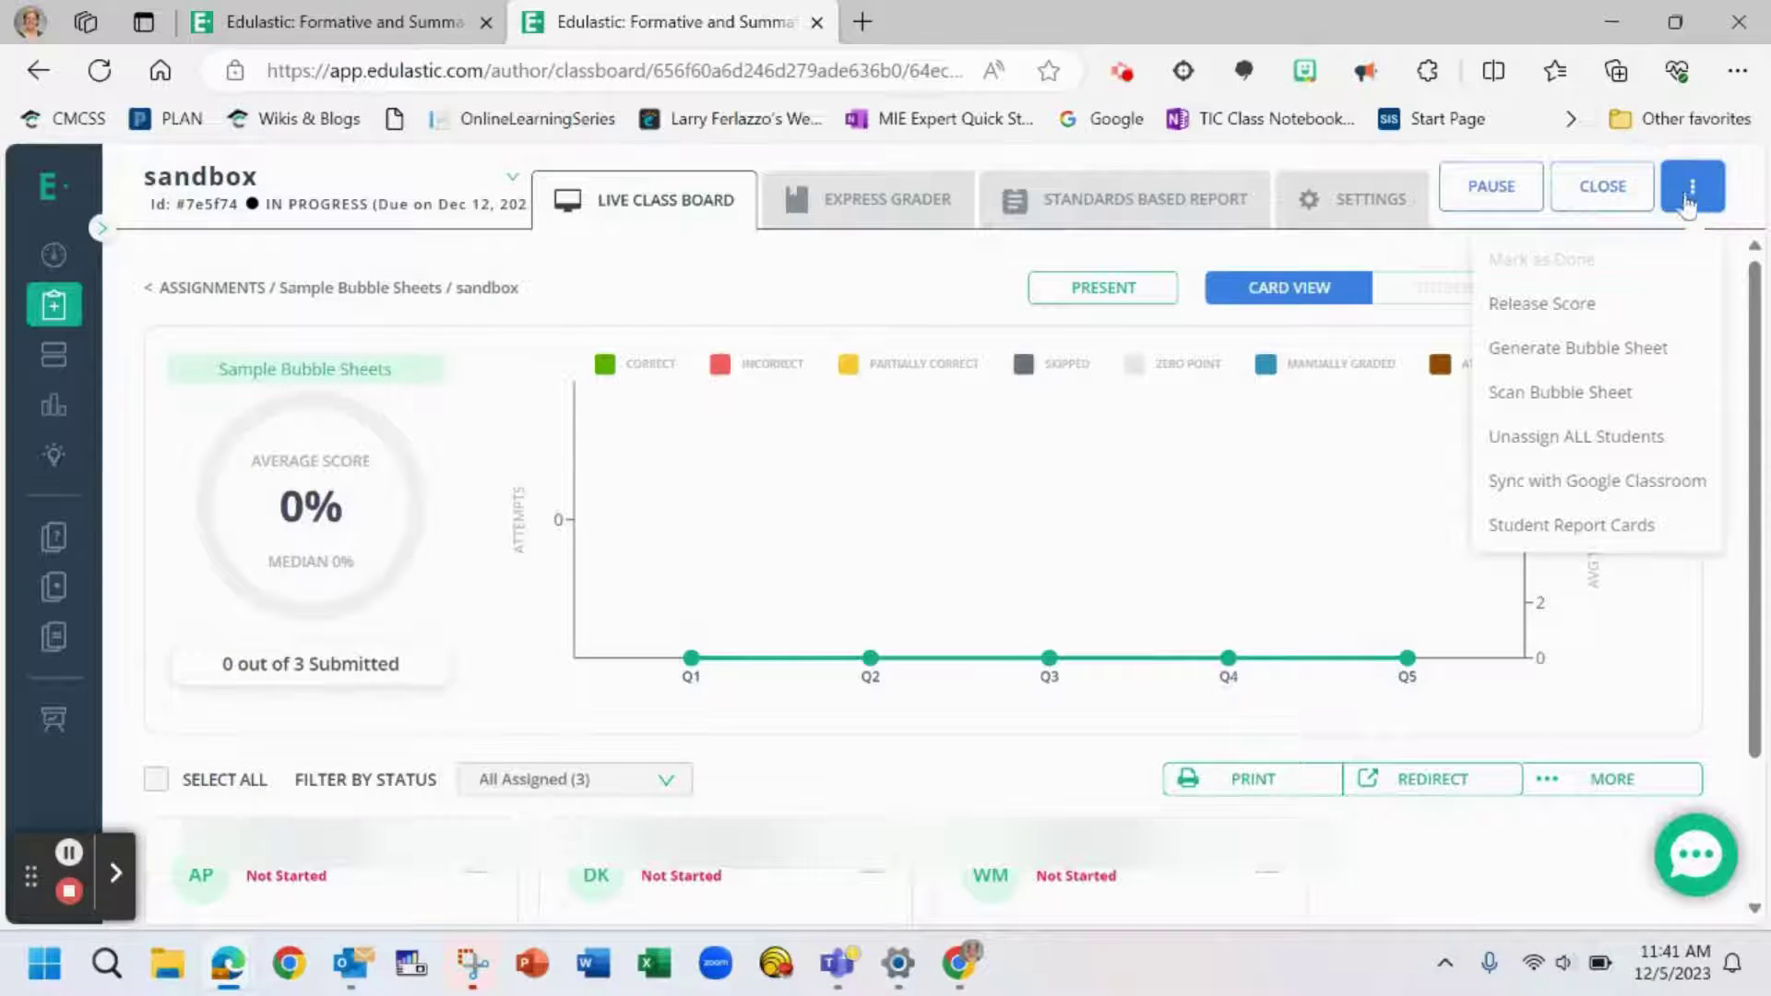
click(1598, 362)
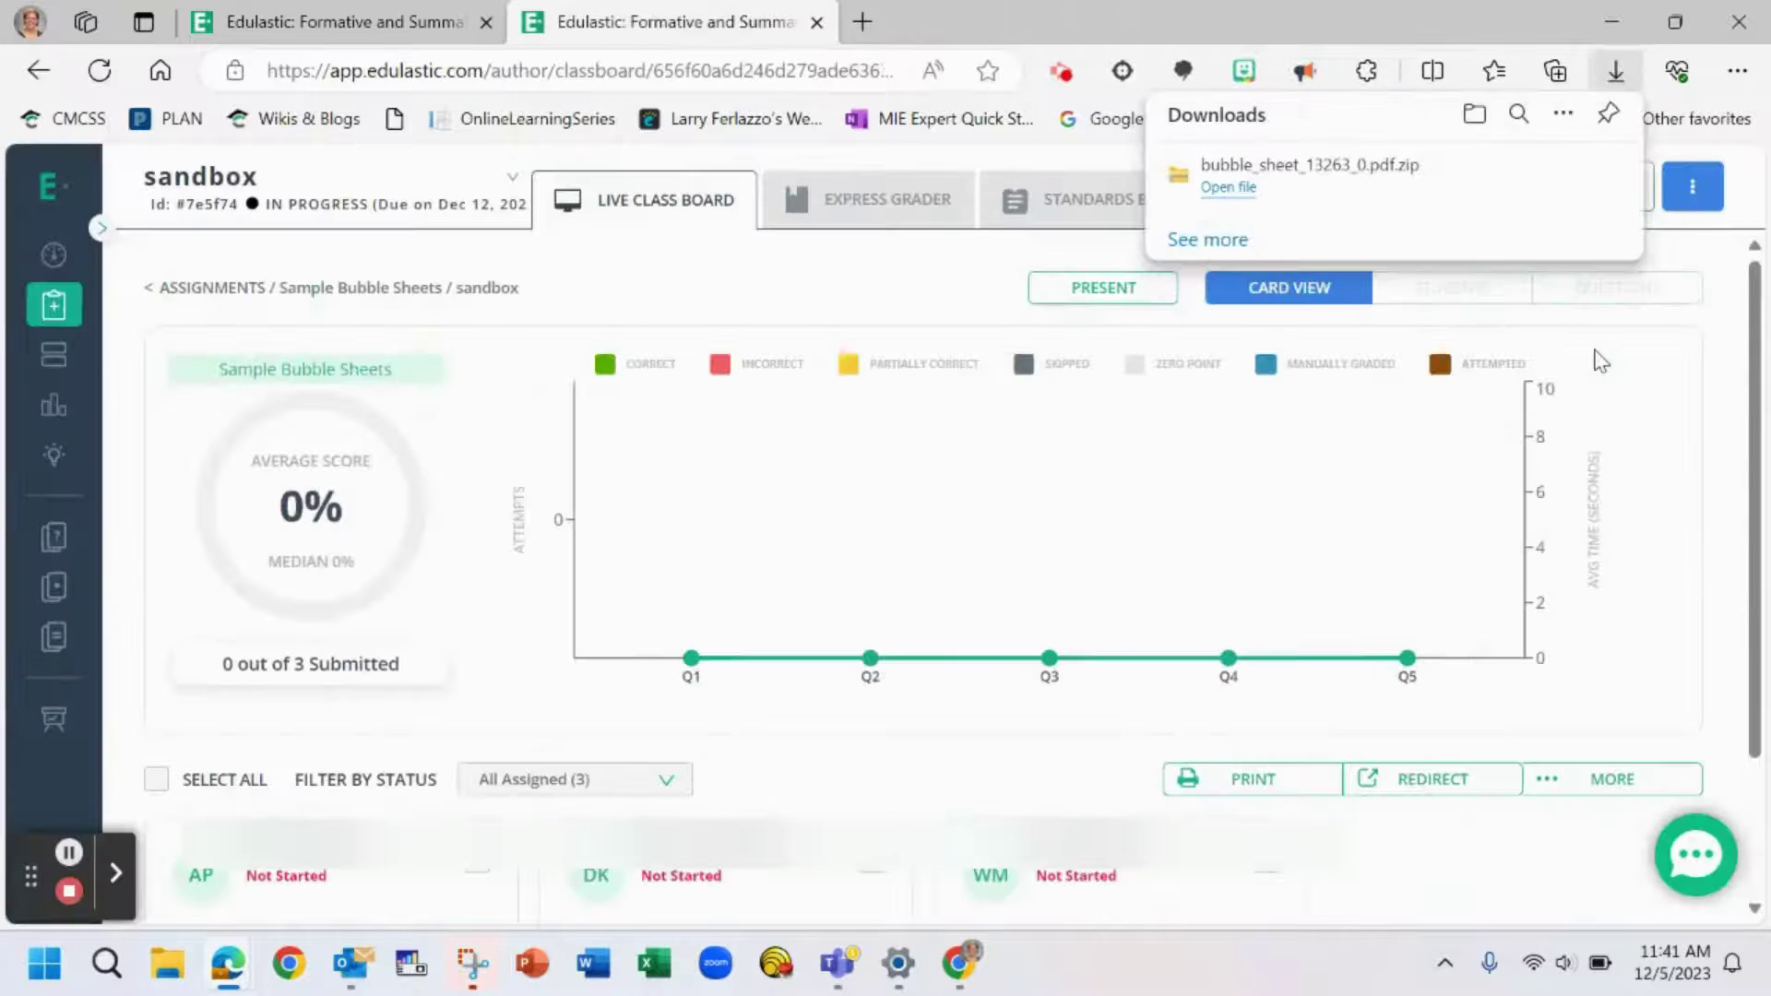
click(1228, 188)
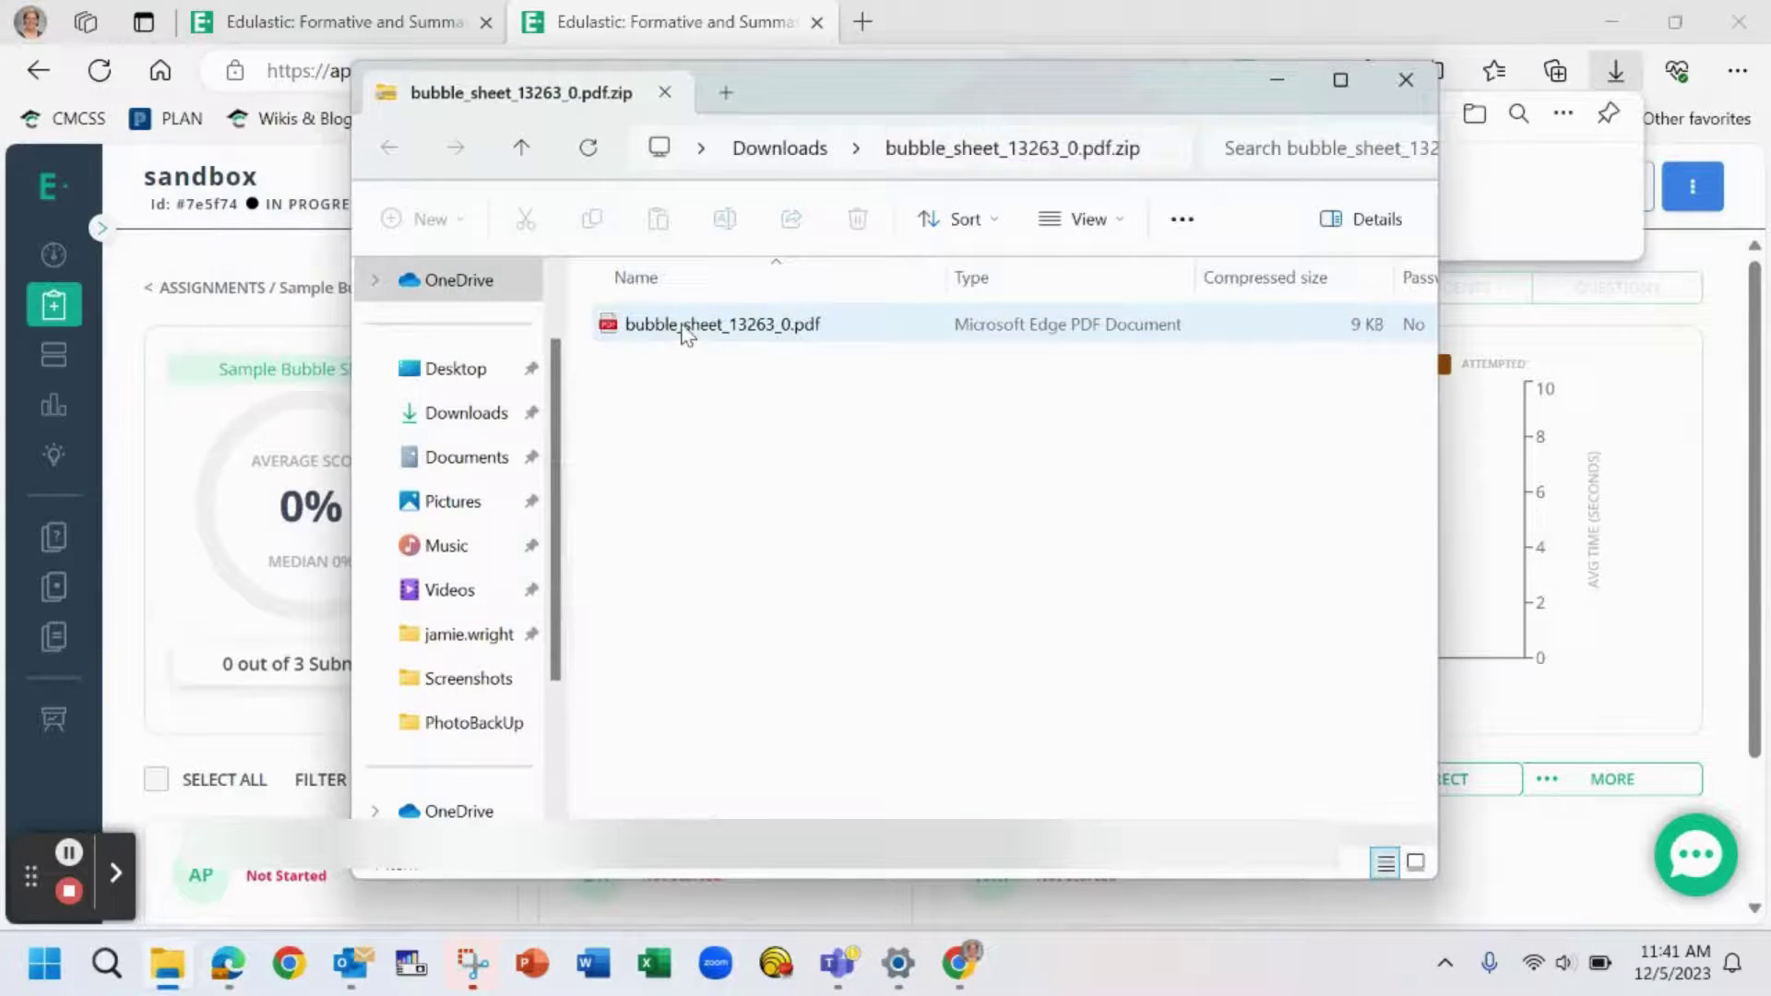
- Open bubble_sheet_13263_0.pdf from inside the zip archive
double_click(681, 329)
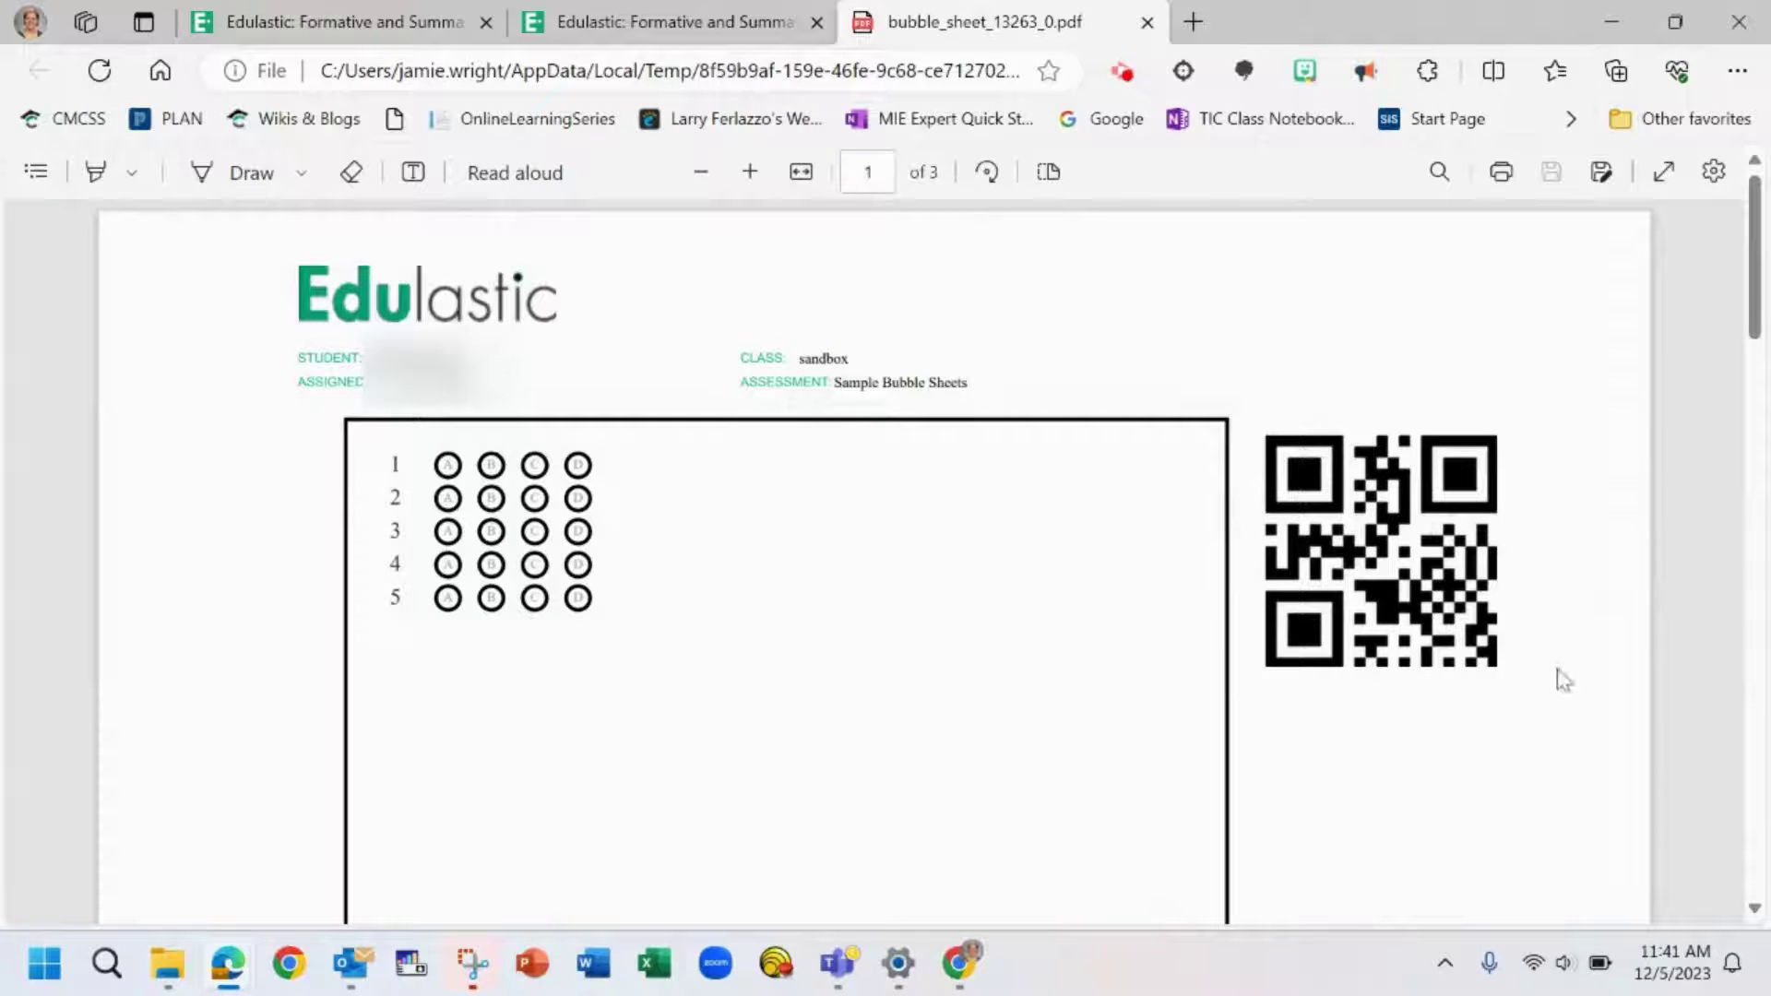
- Return to the sandbox class board and show the assignment's extra actions
click(644, 26)
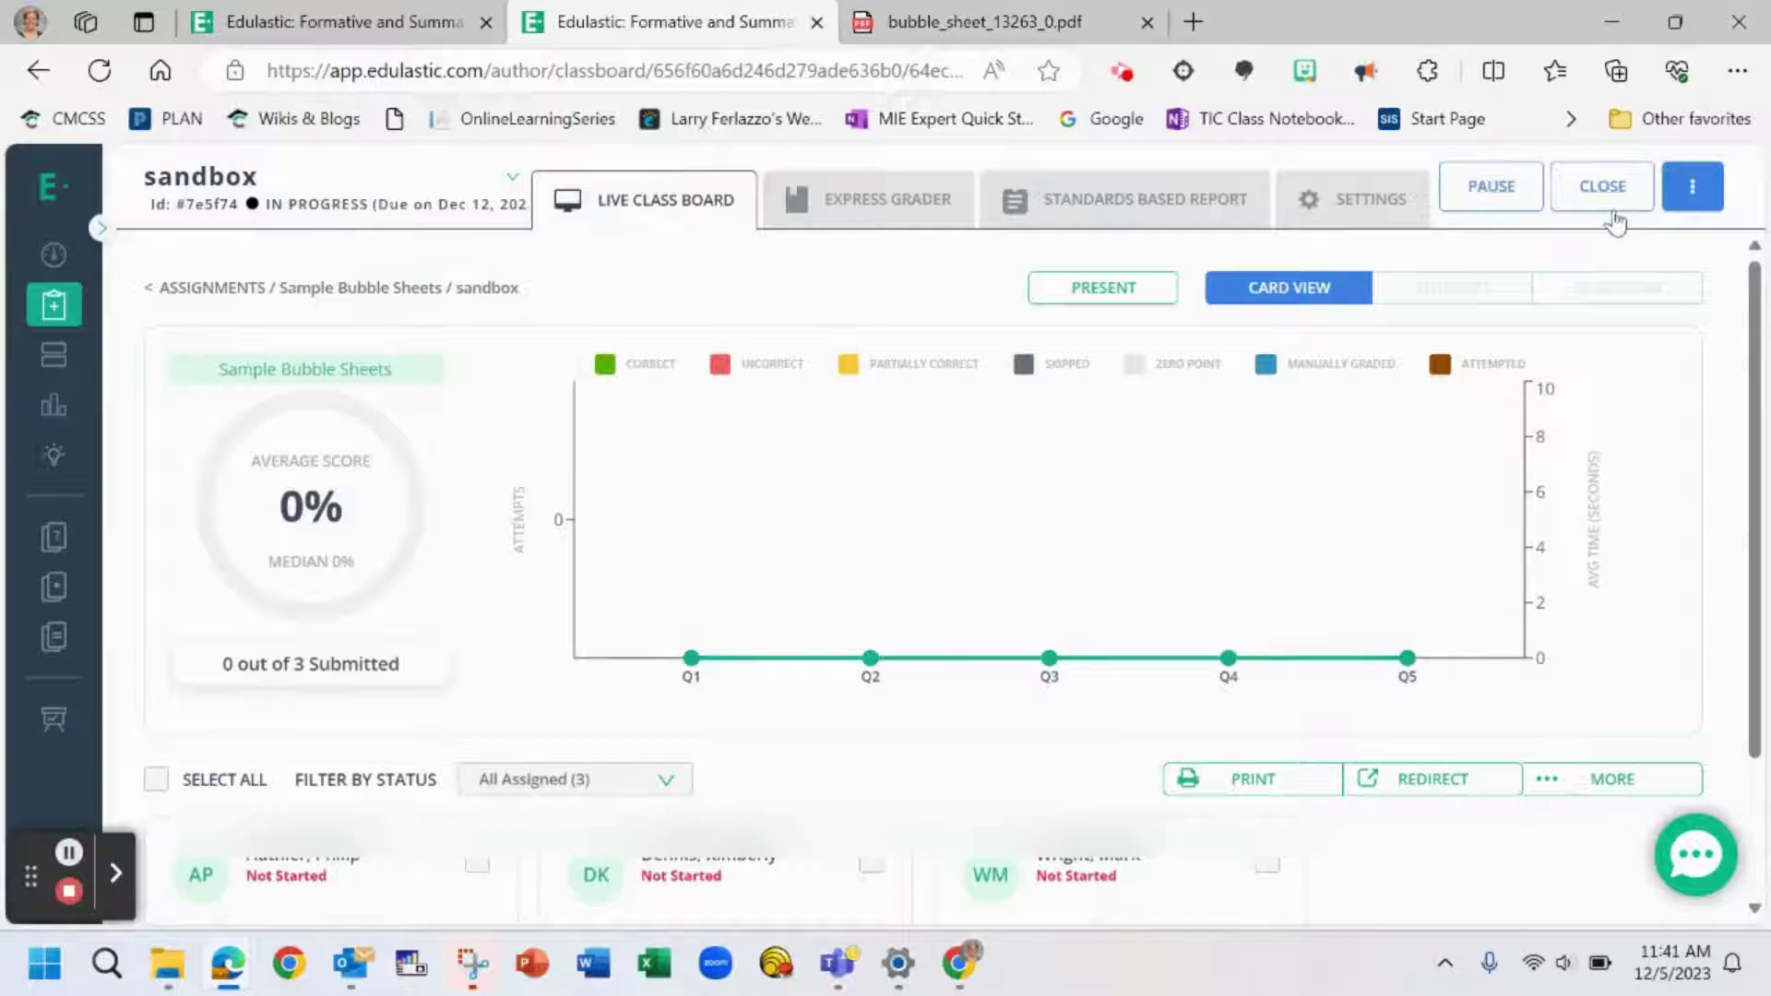
click(1692, 189)
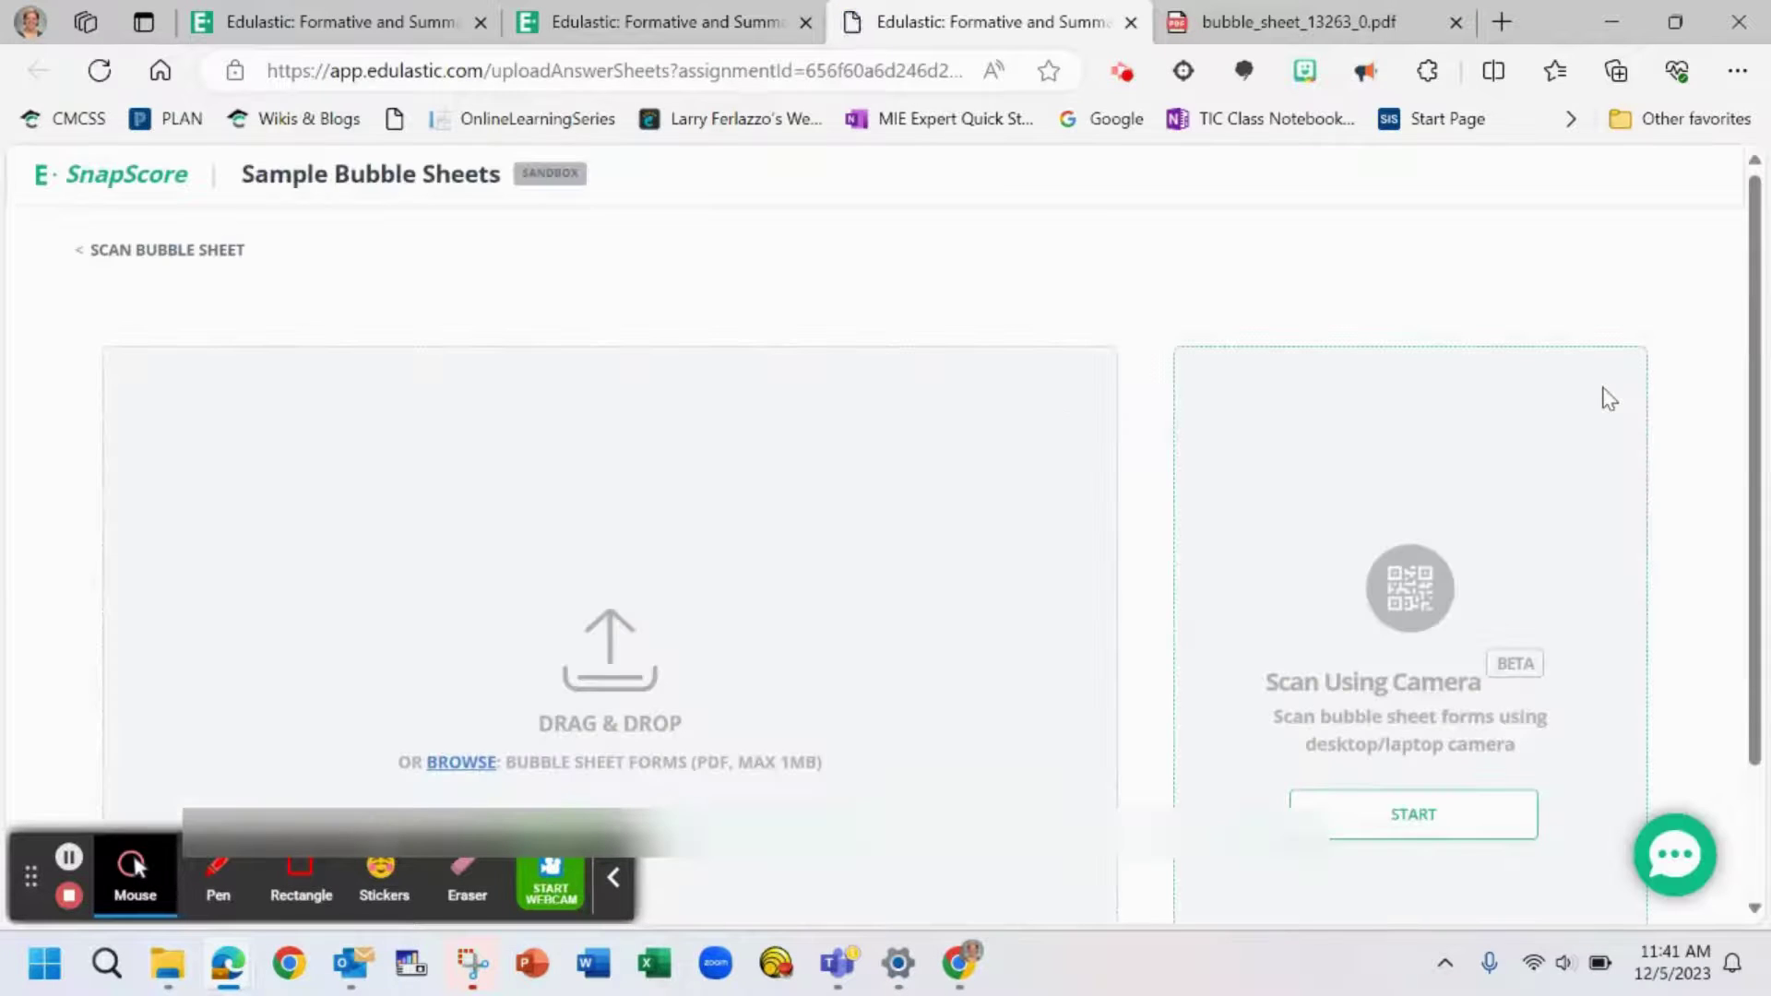
- Start a camera scan of the bubble sheets, bringing up the scanning steps and camera prompt
click(617, 879)
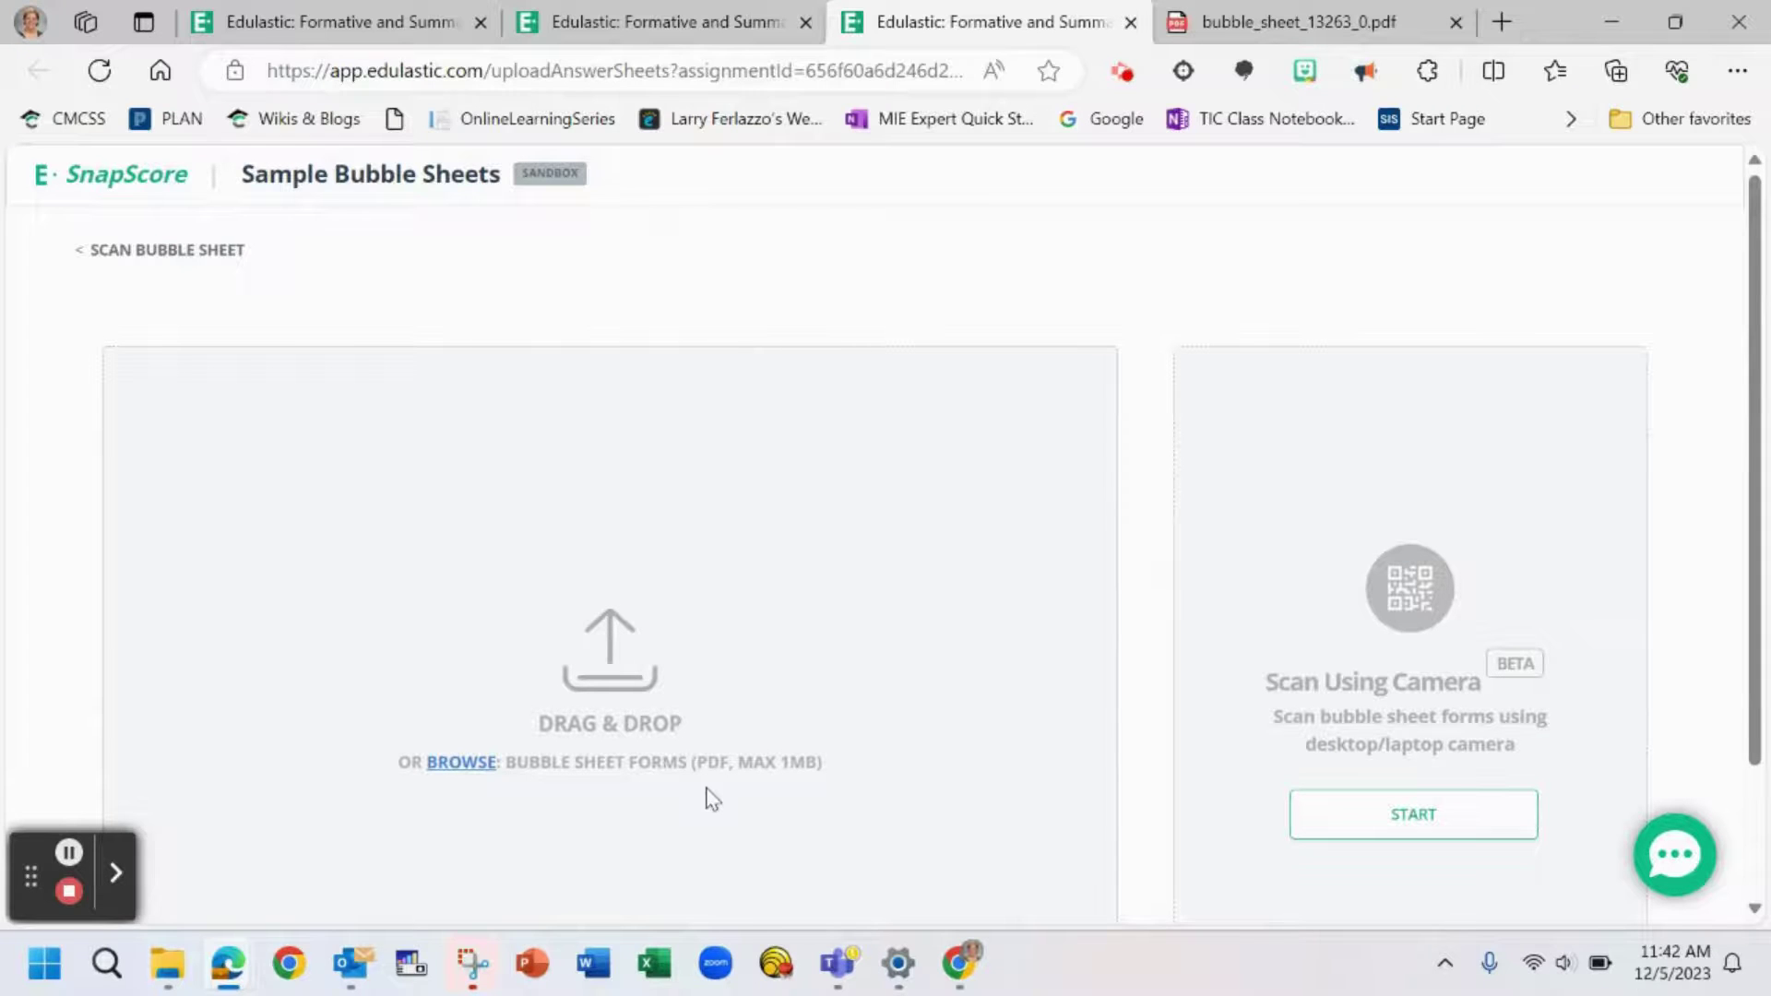
click(1417, 823)
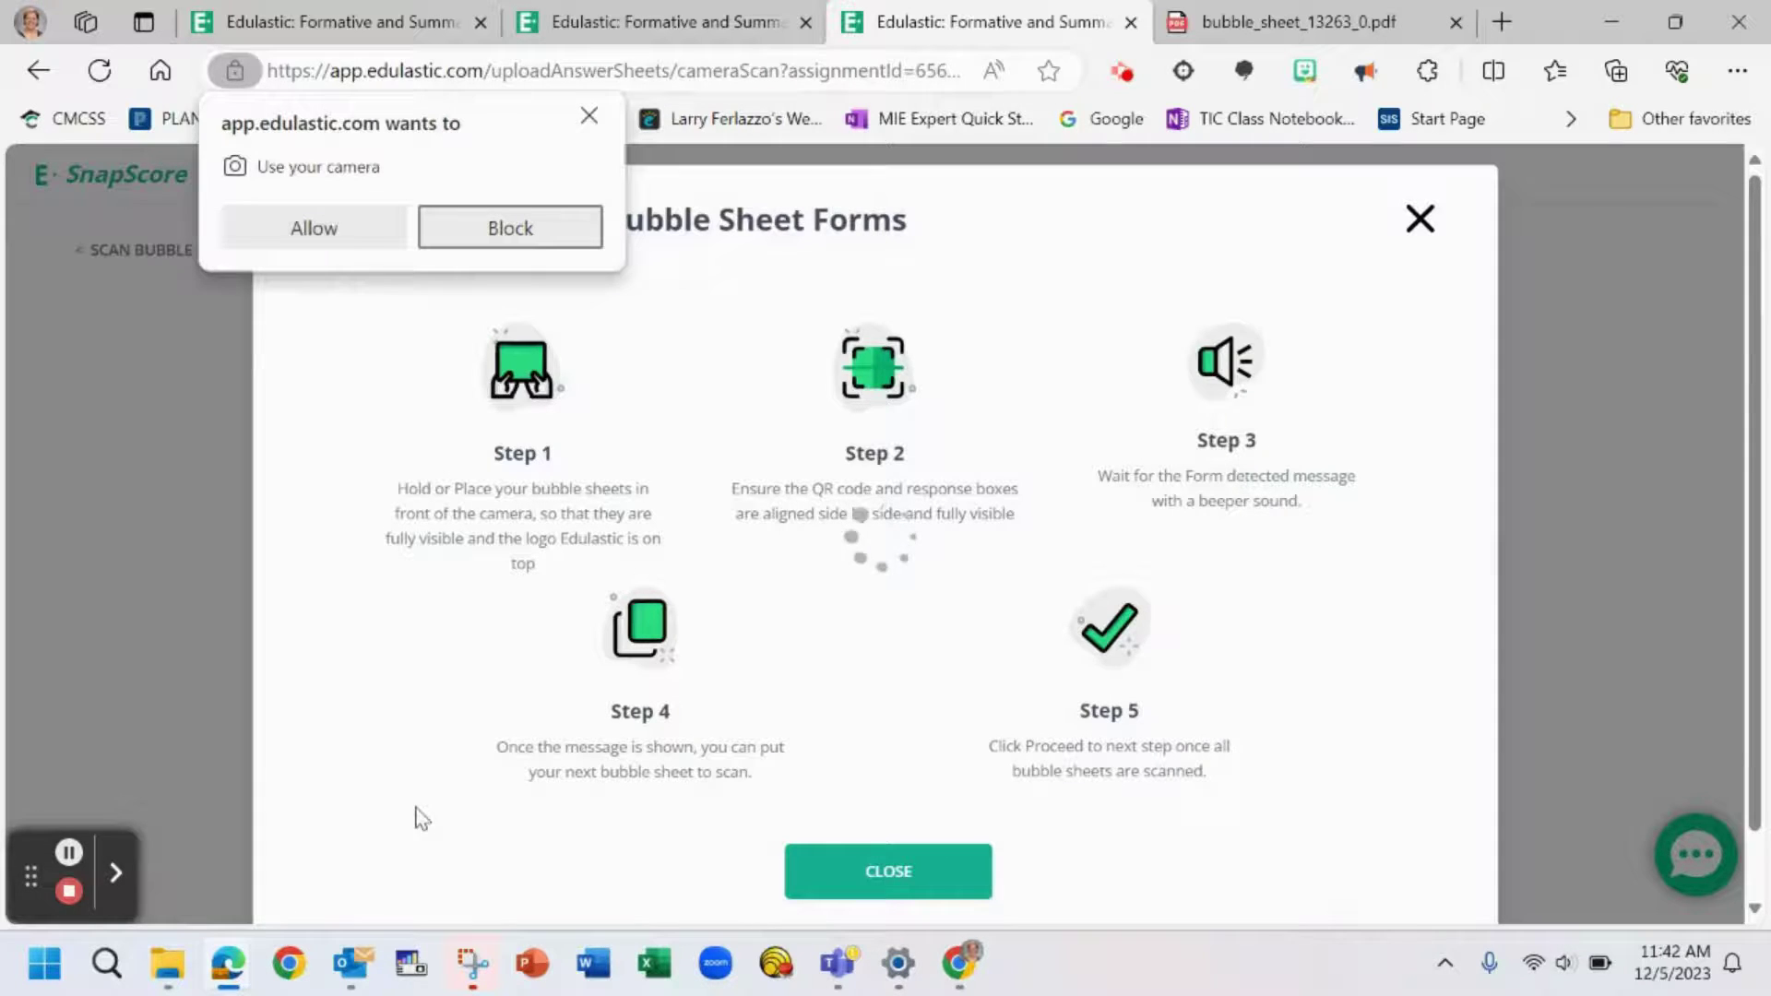
- Allow camera access and dismiss the Steps to Scan guide to reach the live scan view
click(346, 235)
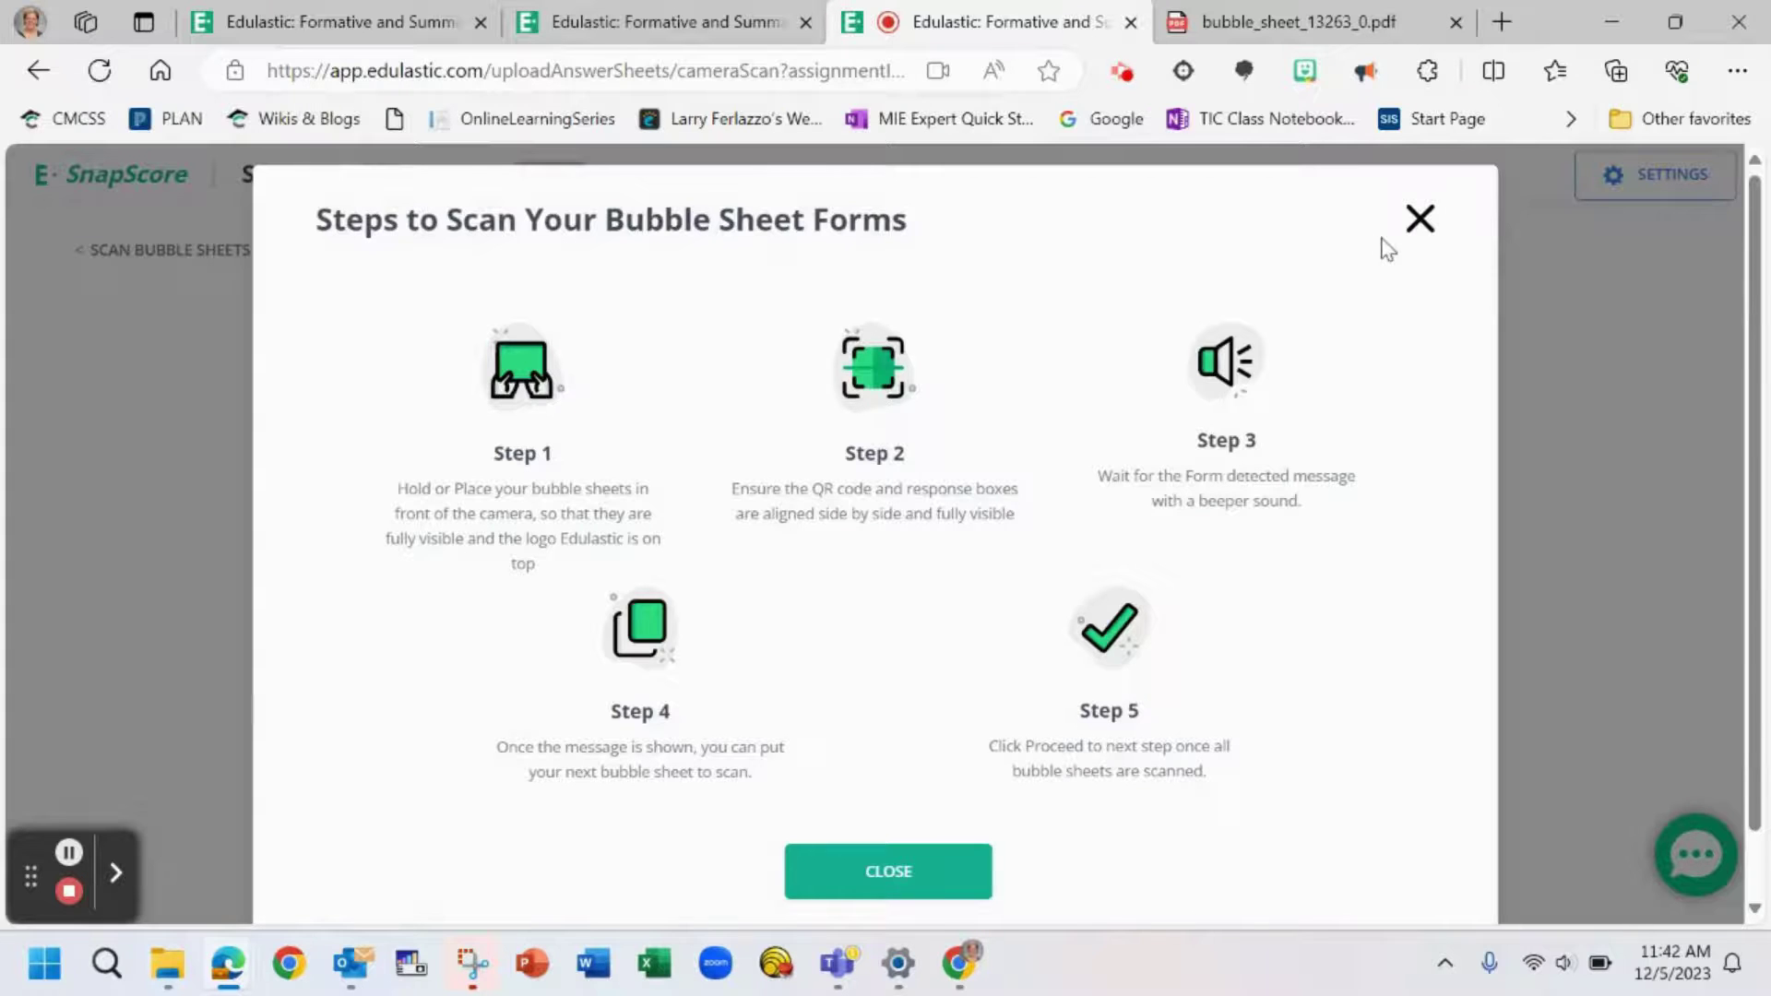
click(1418, 221)
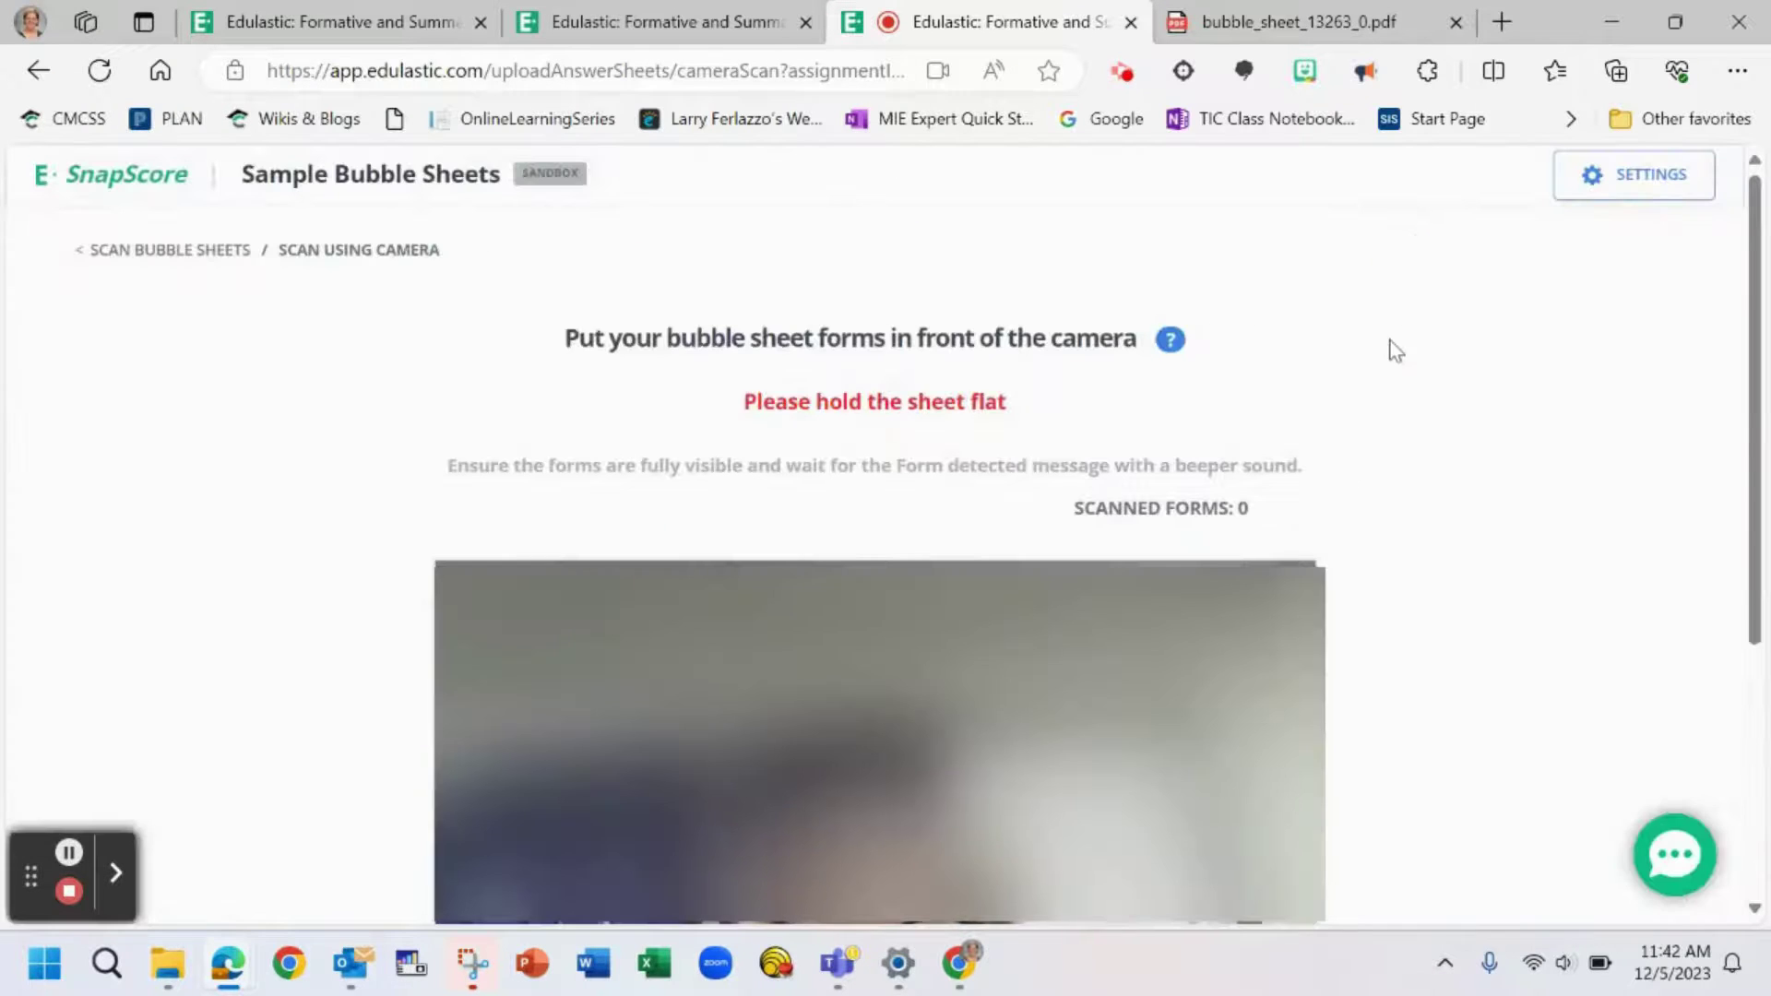
- Go back via the Scan Bubble Sheets breadcrumb to the SnapScore upload page
click(166, 251)
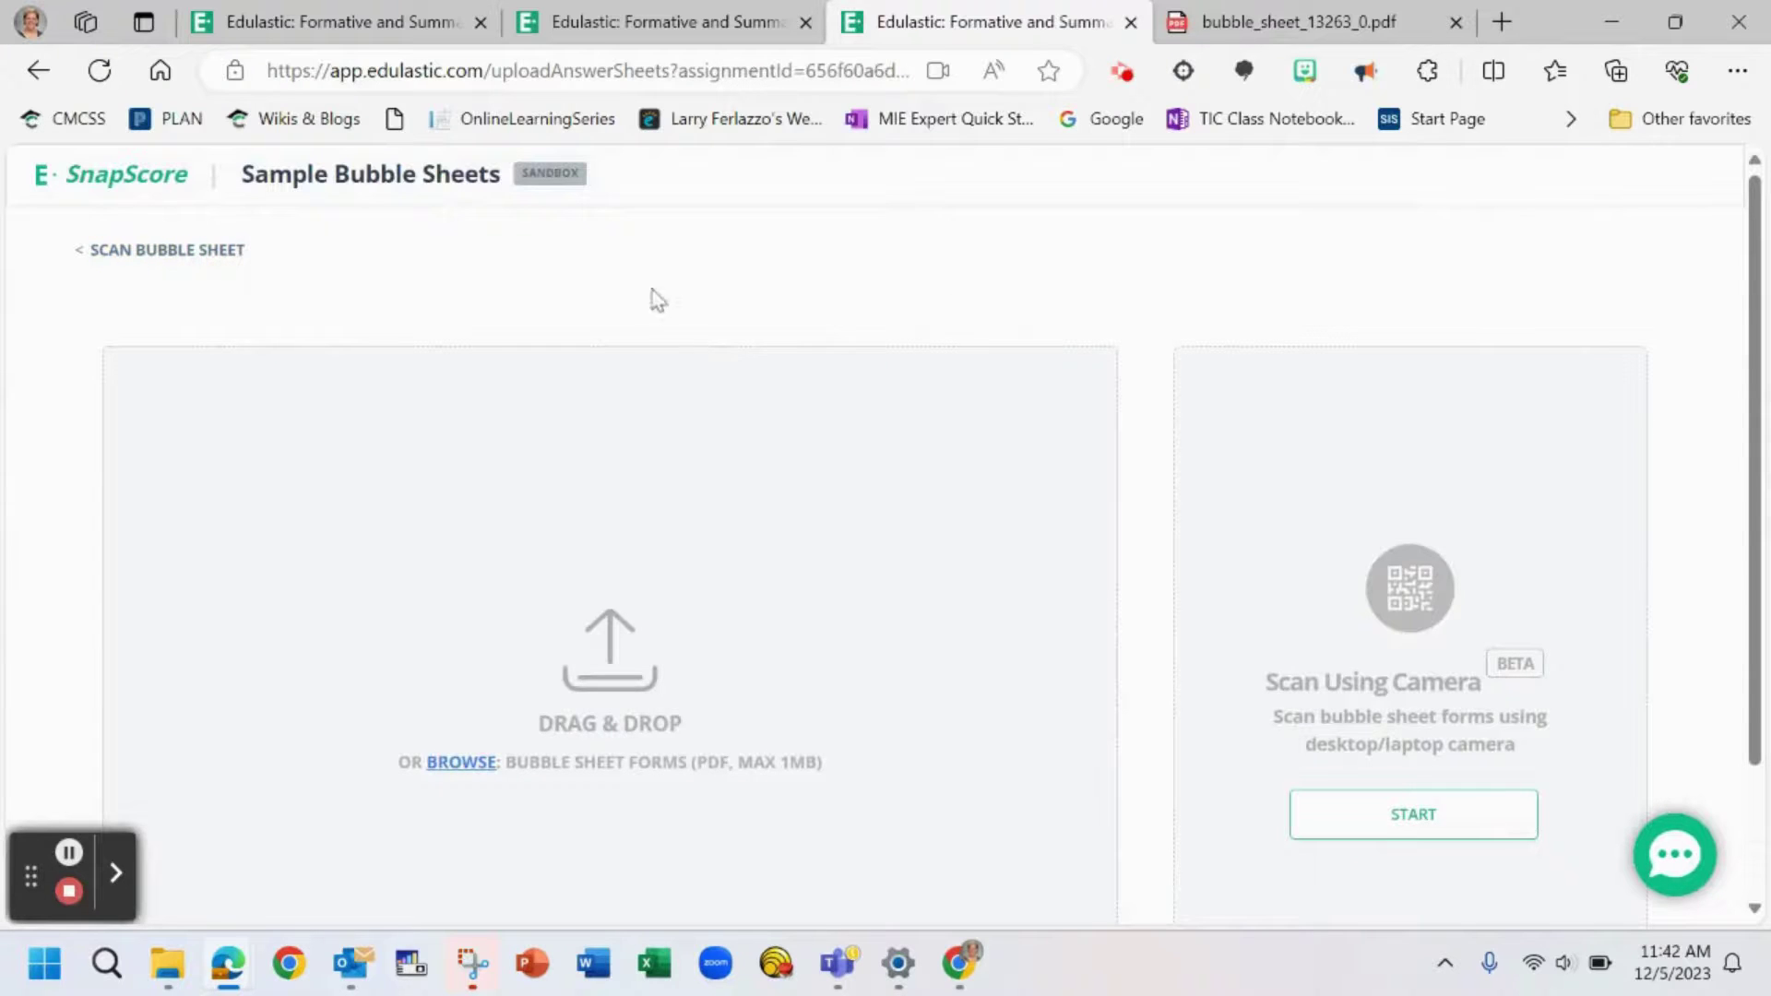